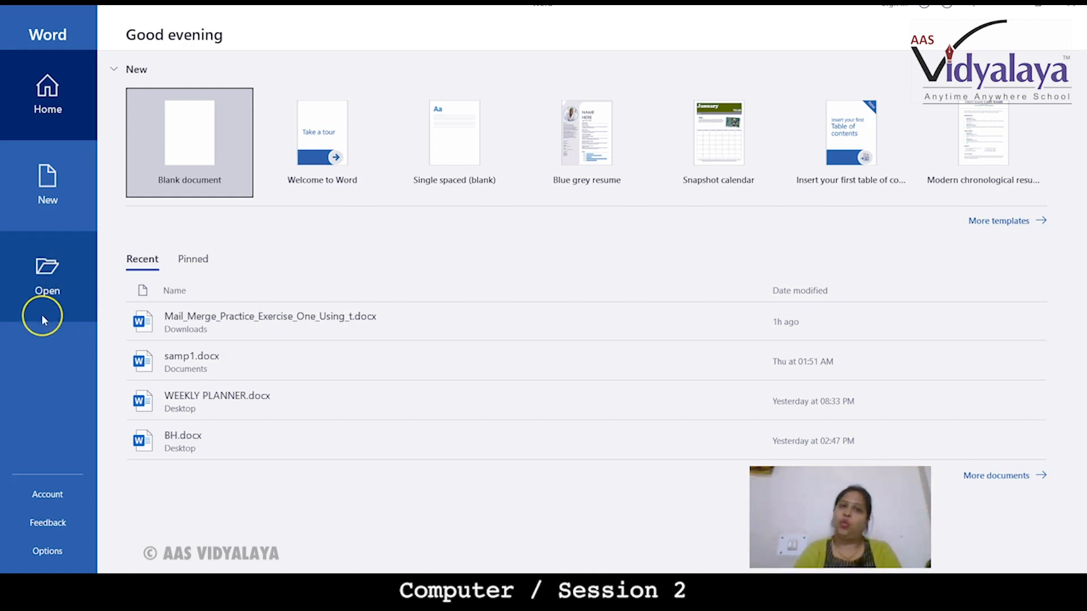
Create a new blank document
left_click(198, 153)
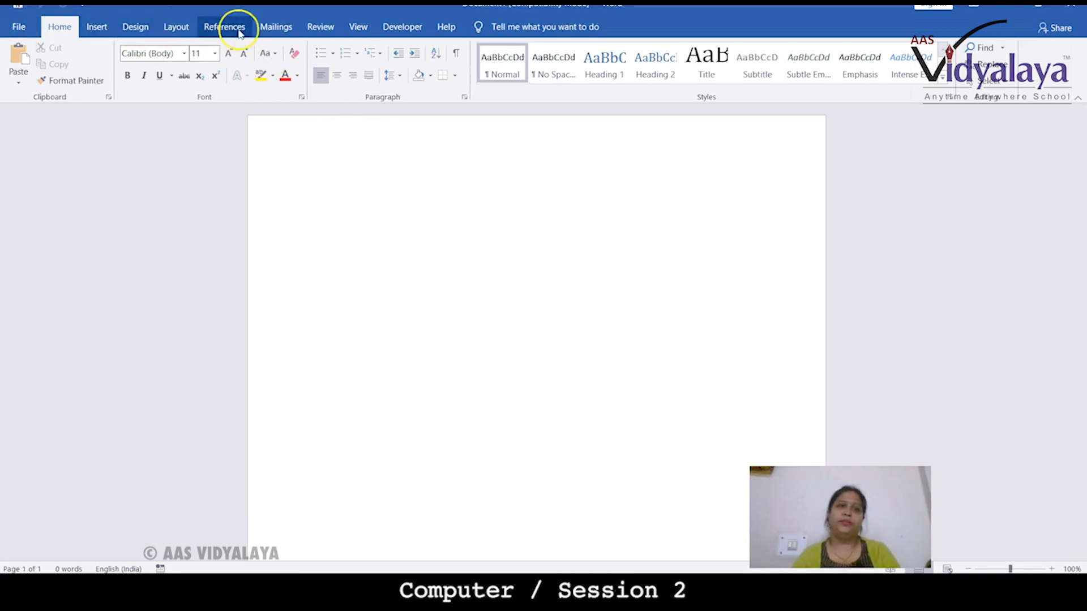
Look through the command sets for file, design, layout, references, mailings, review, view, developer and help, and return to the basic formatting commands
left_click(17, 28)
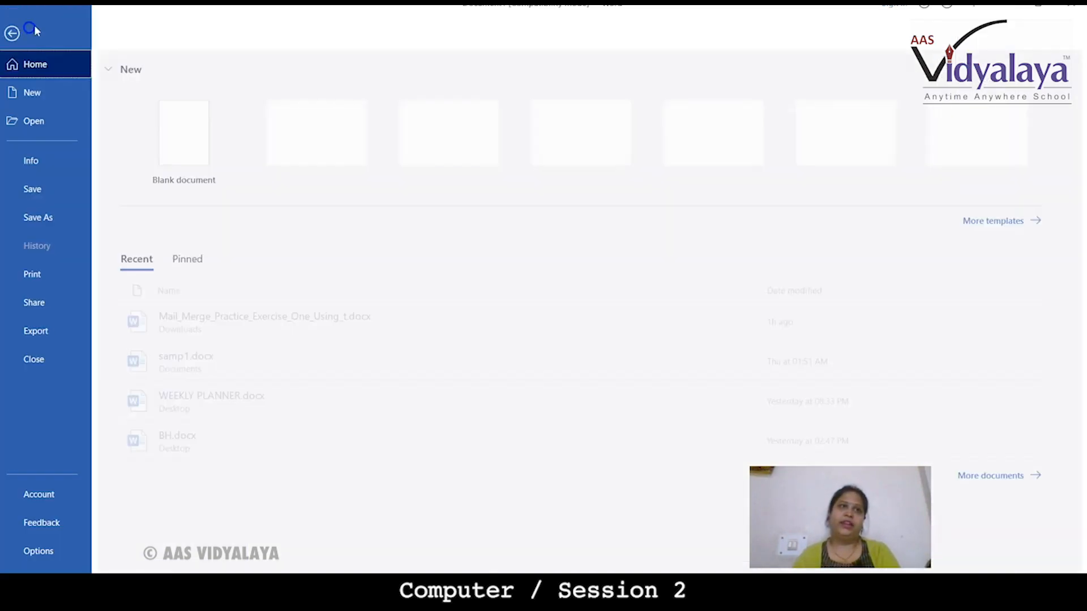
left_click(19, 34)
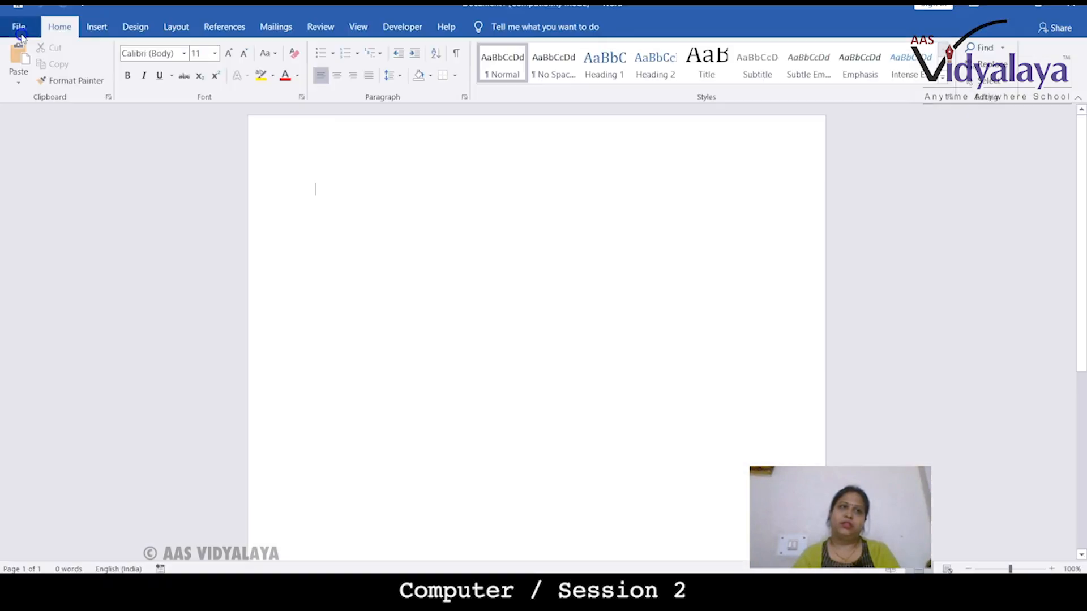
left_click(61, 27)
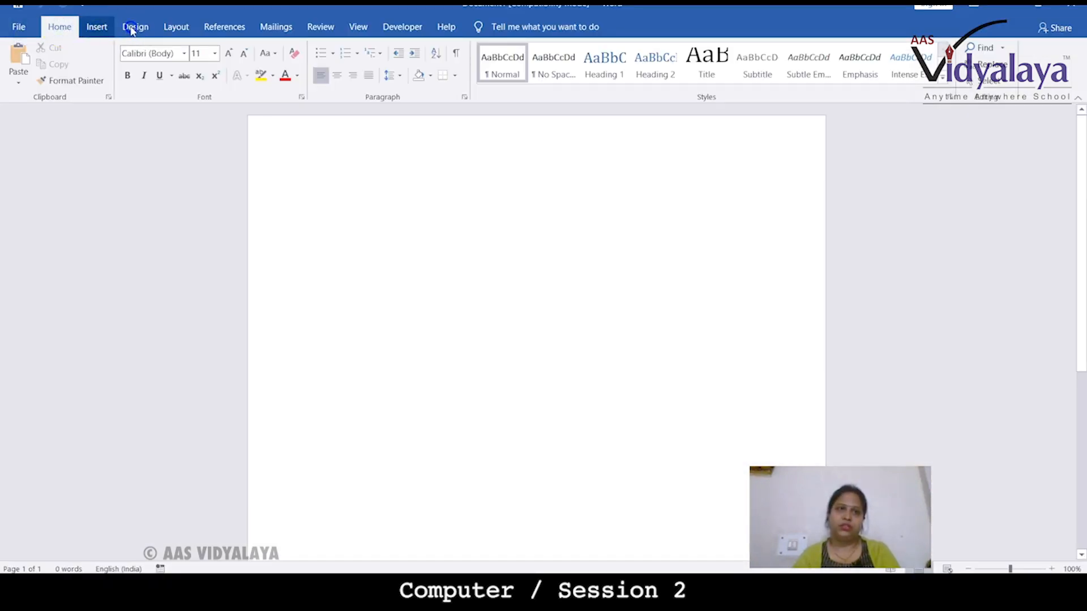
left_click(102, 27)
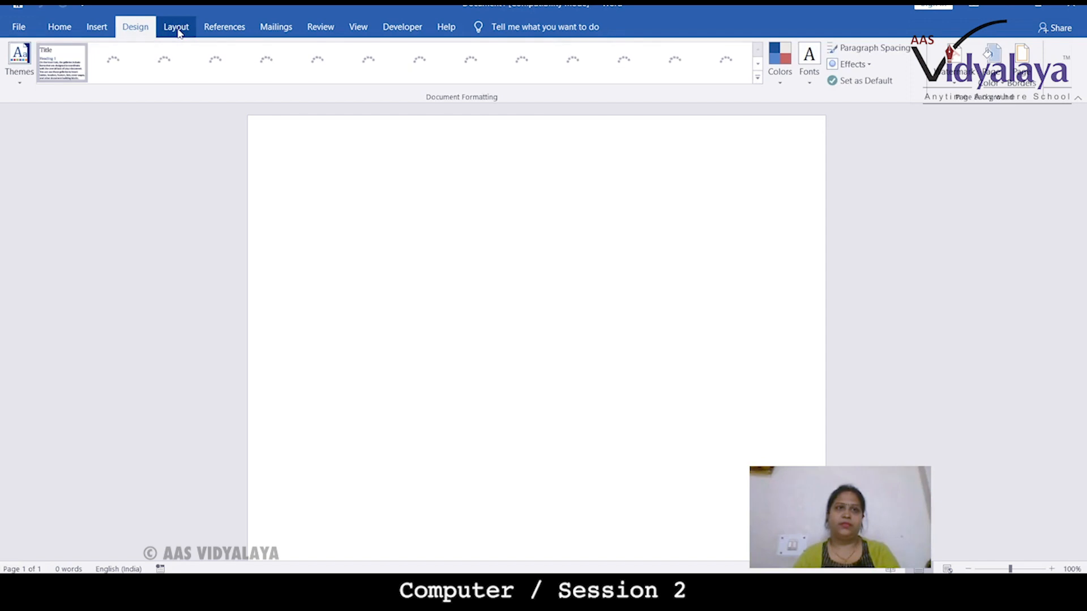
left_click(180, 28)
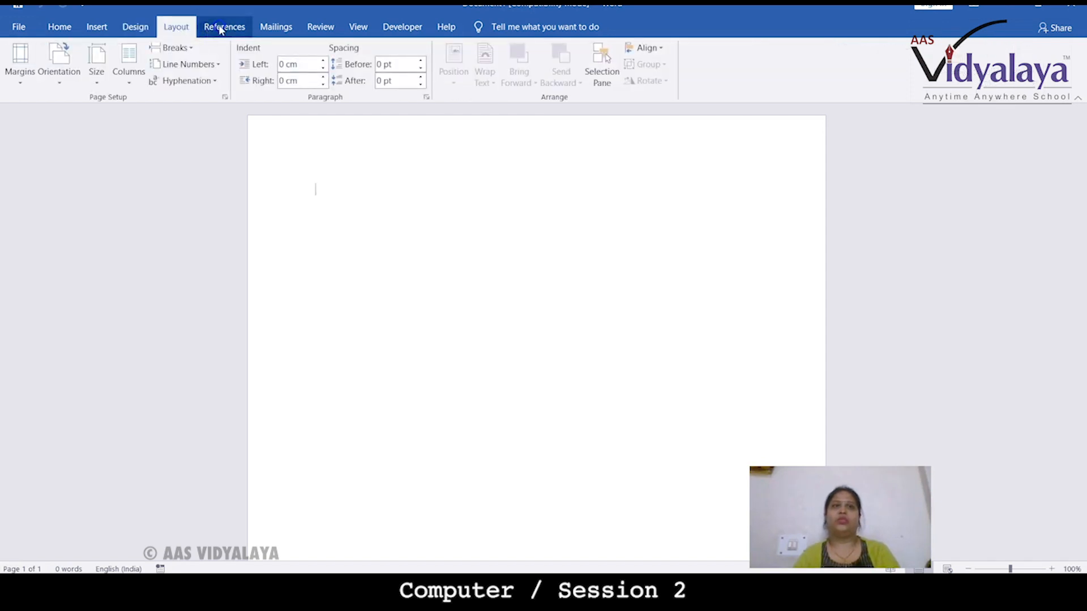
left_click(274, 28)
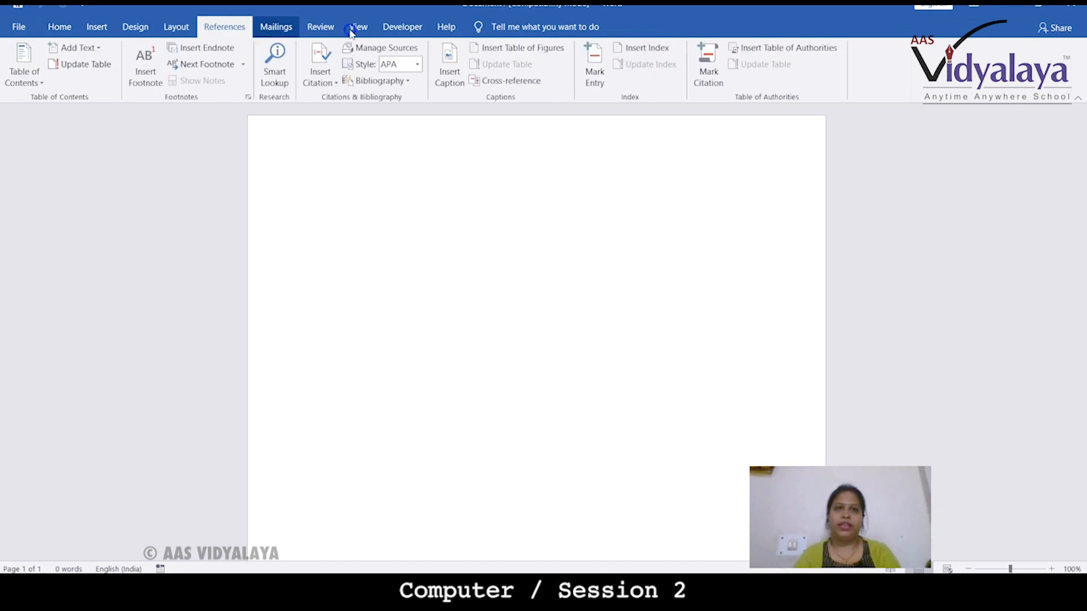
left_click(328, 30)
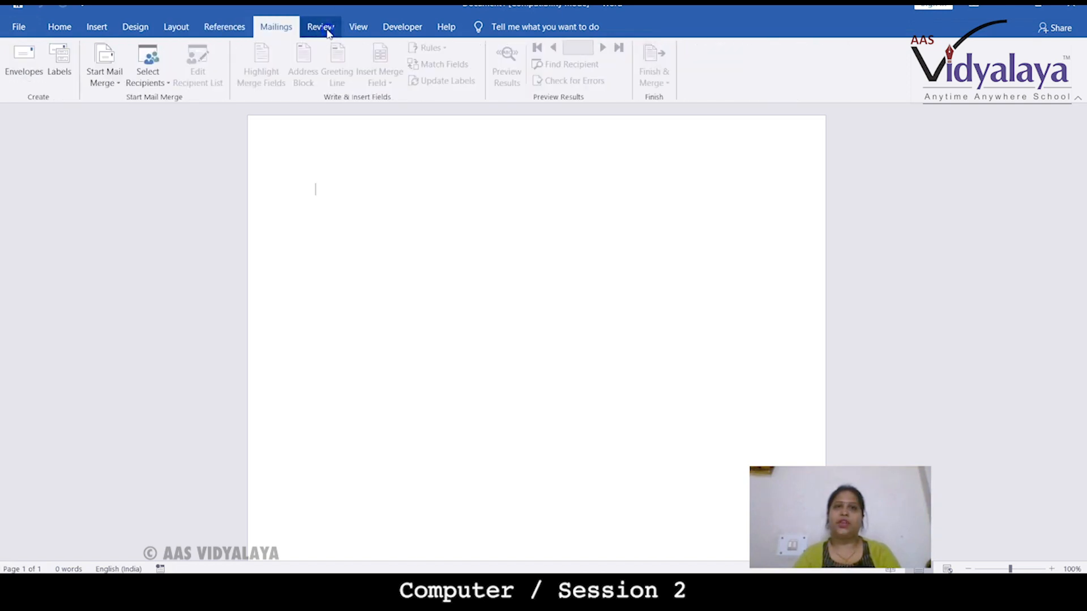
left_click(361, 29)
left_click(400, 28)
left_click(444, 29)
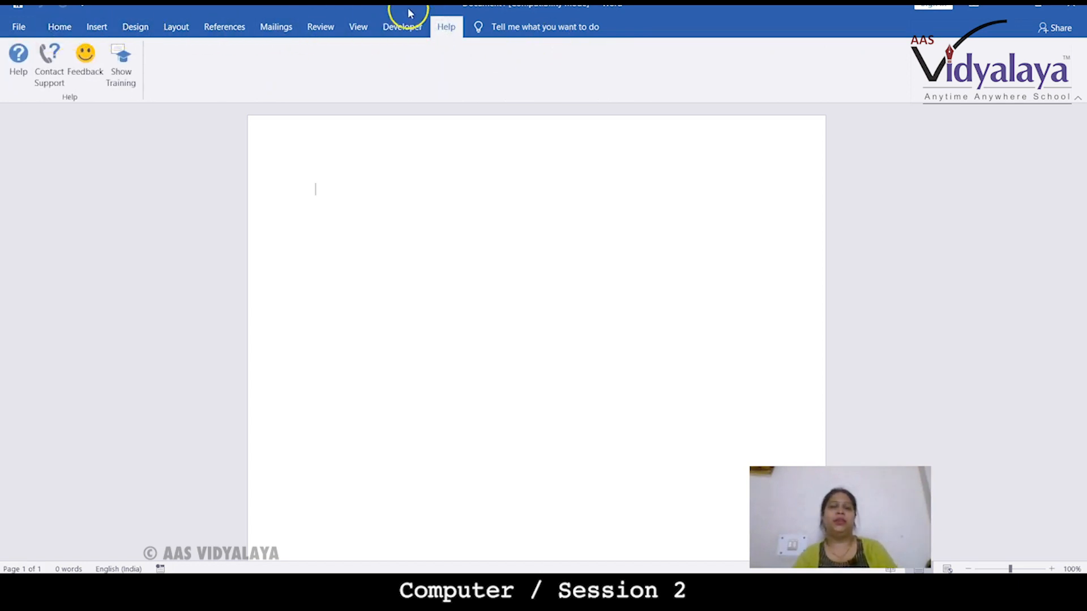
left_click(69, 30)
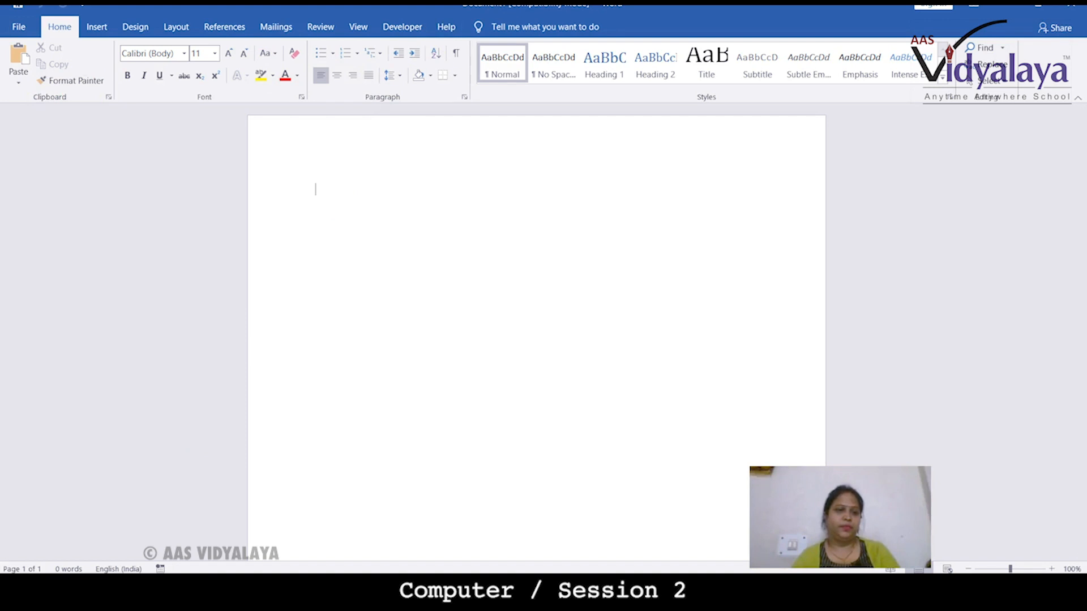
left_click_drag(15, 117, 59, 109)
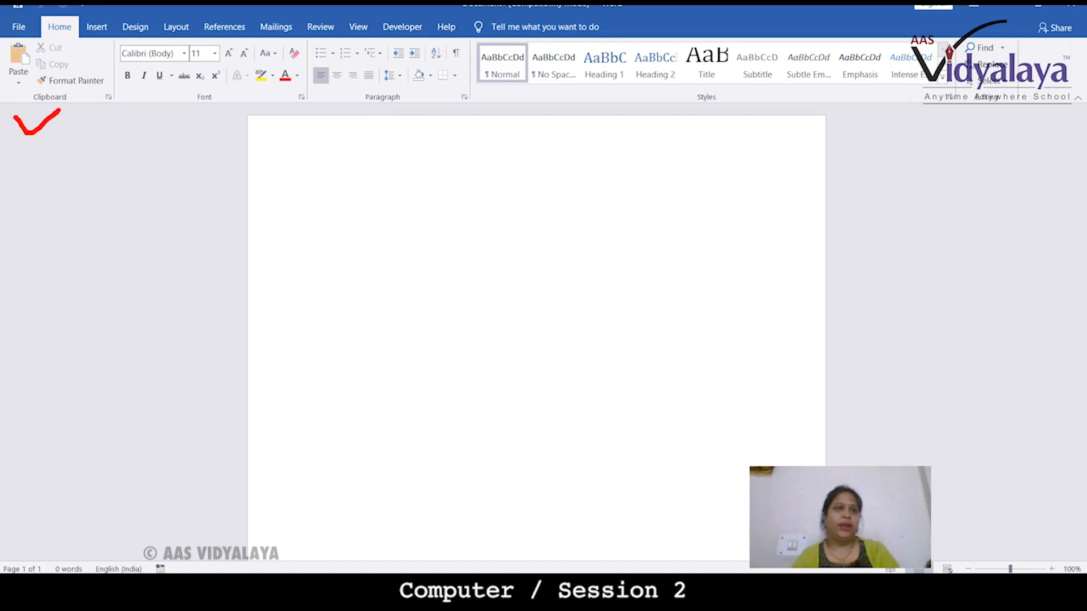
left_click_drag(166, 120, 221, 117)
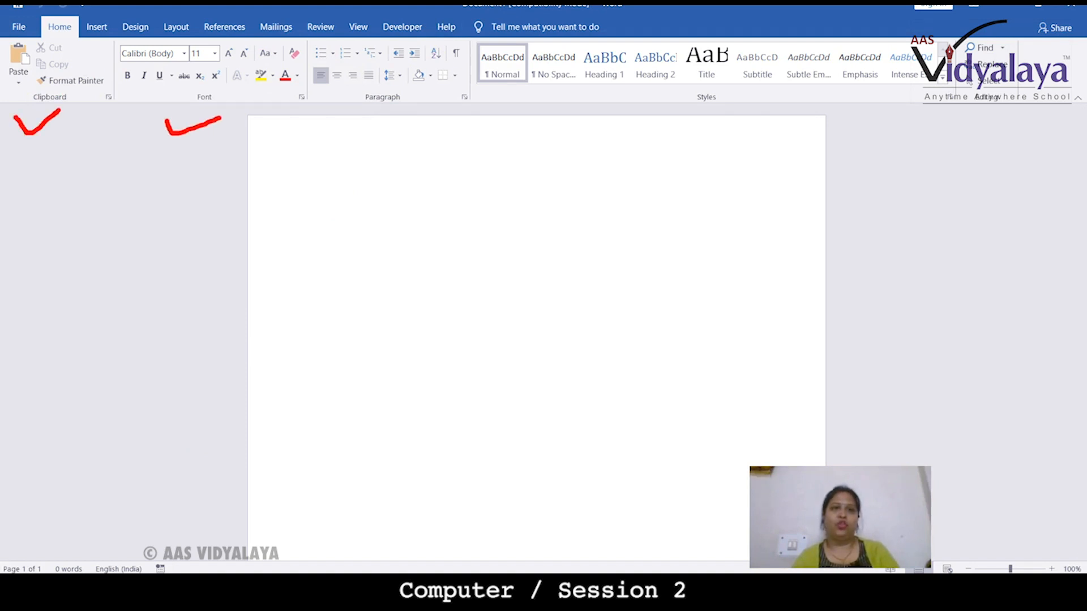
left_click_drag(346, 110, 408, 105)
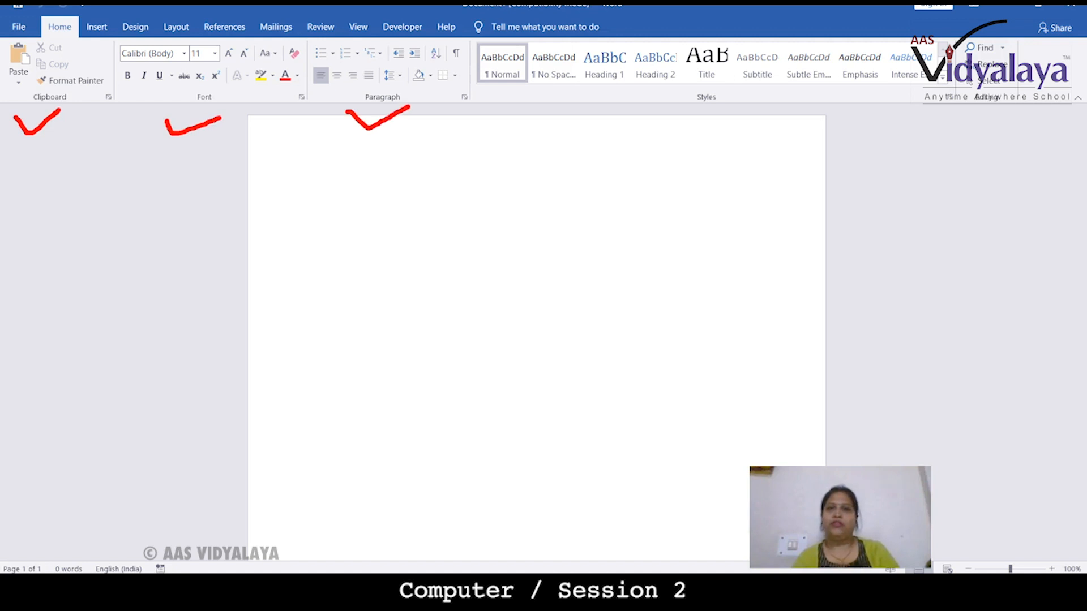
left_click_drag(674, 112, 715, 102)
left_click_drag(971, 112, 996, 104)
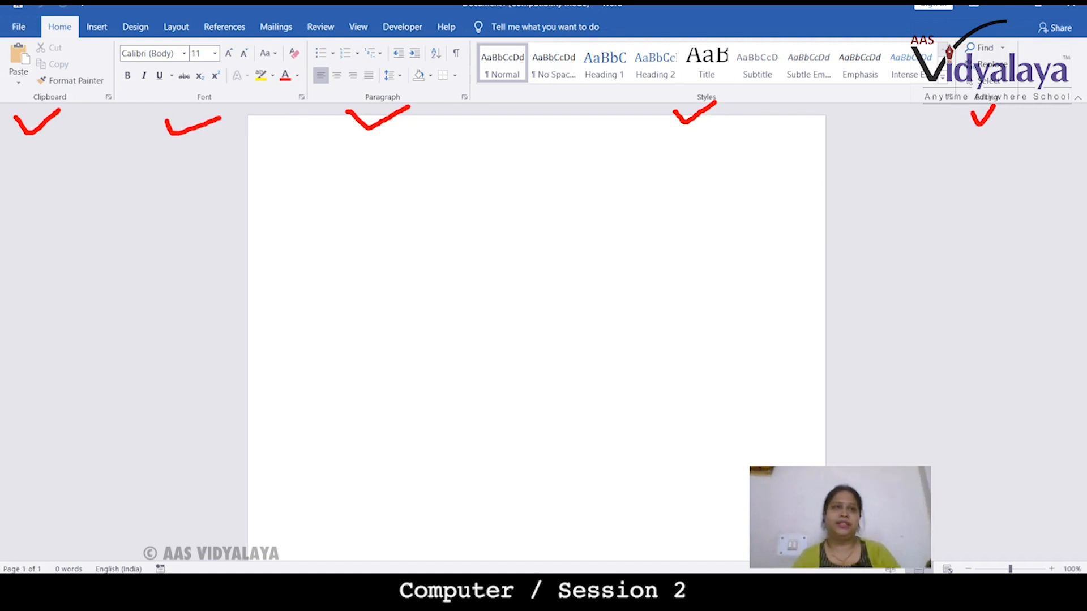
left_click_drag(110, 38, 131, 127)
mouse_move(111, 29)
left_mouse_down()
mouse_move(283, 30)
mouse_move(325, 84)
mouse_move(265, 122)
mouse_move(120, 122)
left_mouse_up()
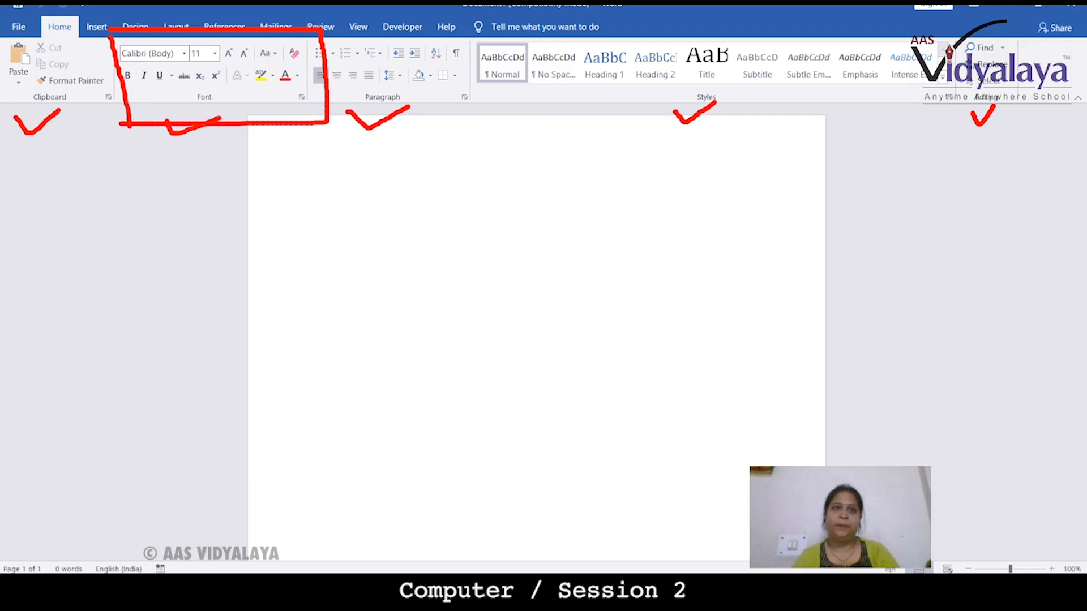
mouse_move(309, 35)
left_mouse_down()
mouse_move(318, 113)
mouse_move(461, 113)
mouse_move(469, 38)
mouse_move(311, 29)
left_mouse_up()
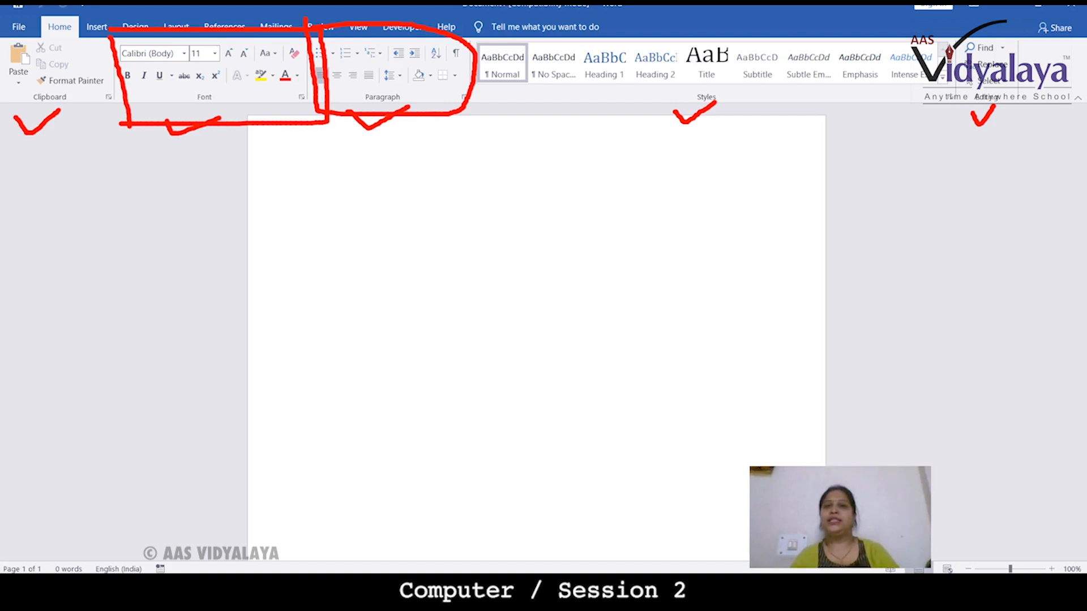
mouse_move(492, 97)
left_mouse_down()
mouse_move(907, 105)
mouse_move(962, 37)
mouse_move(671, 10)
mouse_move(524, 11)
mouse_move(453, 79)
mouse_move(496, 96)
left_mouse_up()
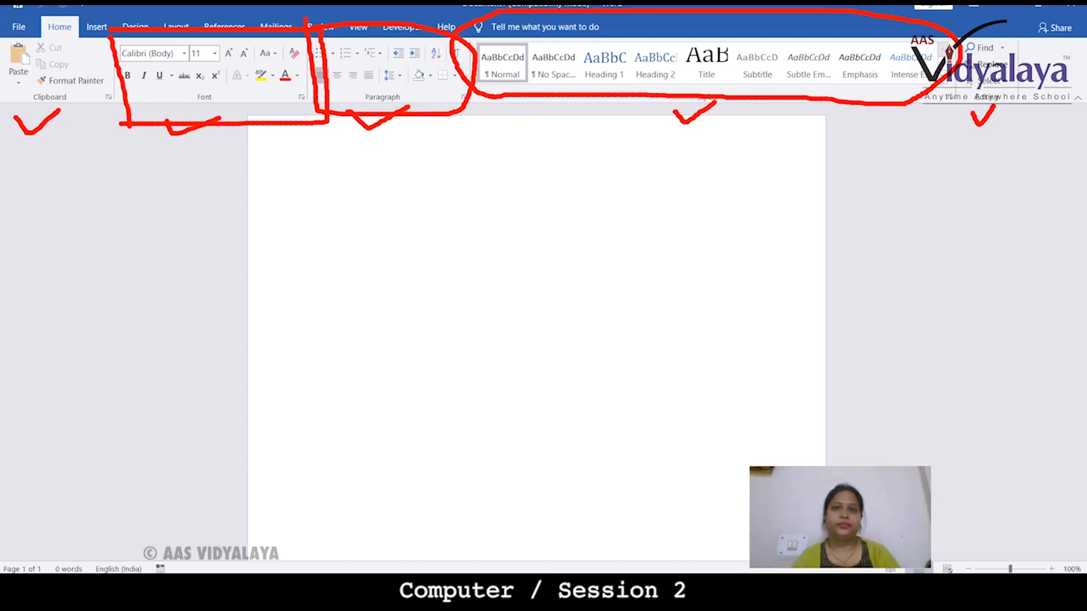
key("Escape")
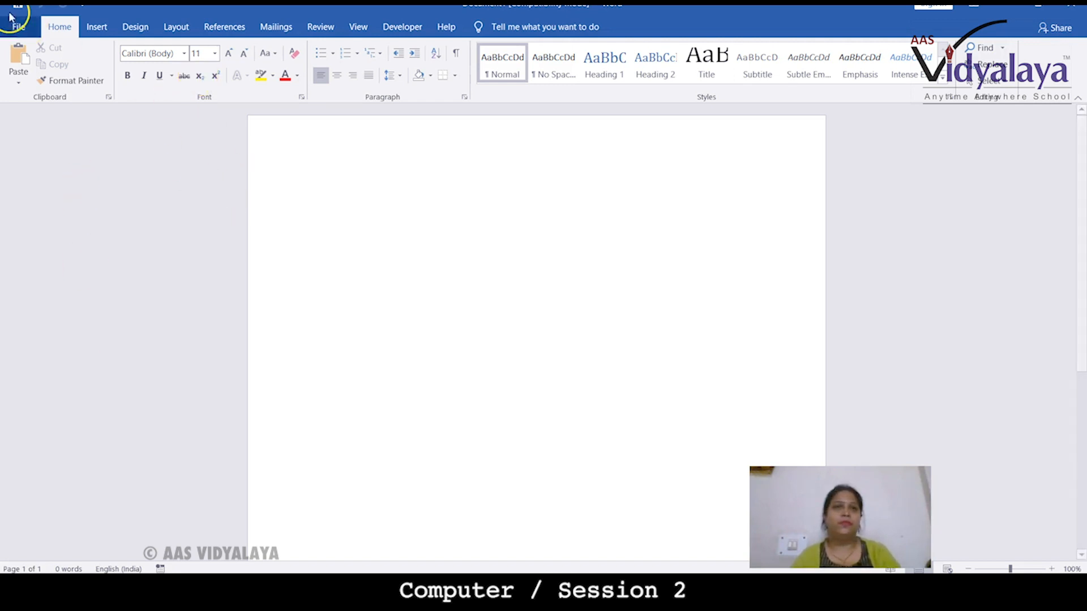
left_click(34, 29)
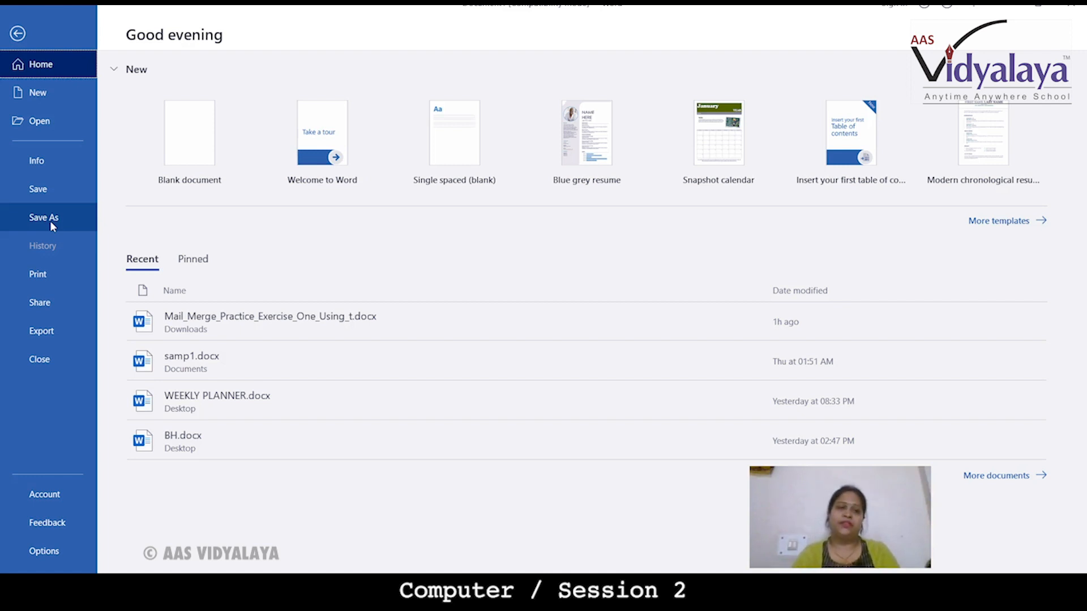
left_click(17, 33)
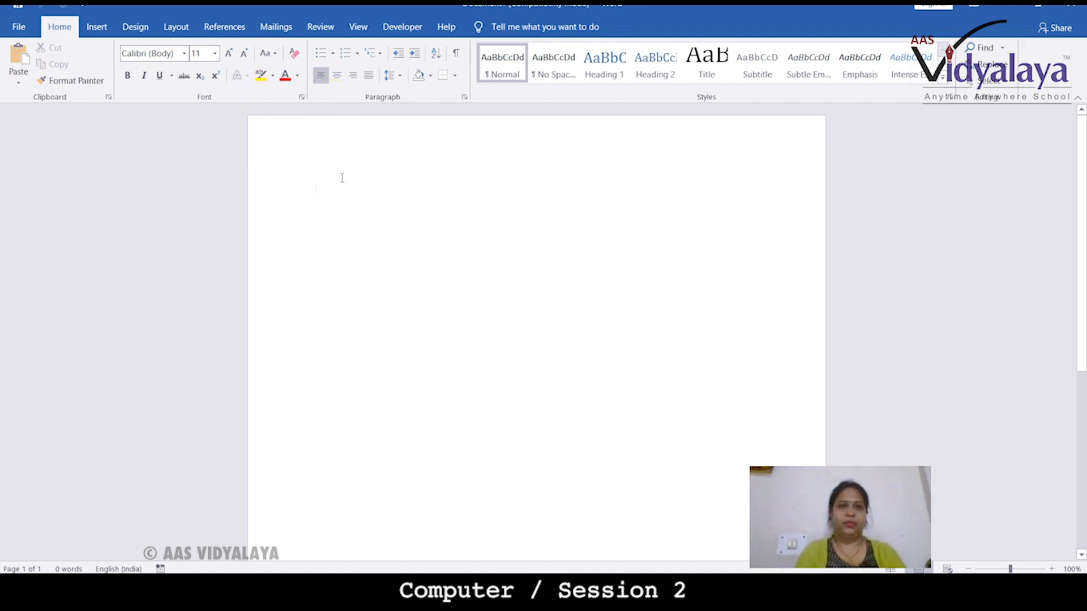
Write the line "HELLO MY NAME IS" followed by the person's first name in the document
type("HELLO")
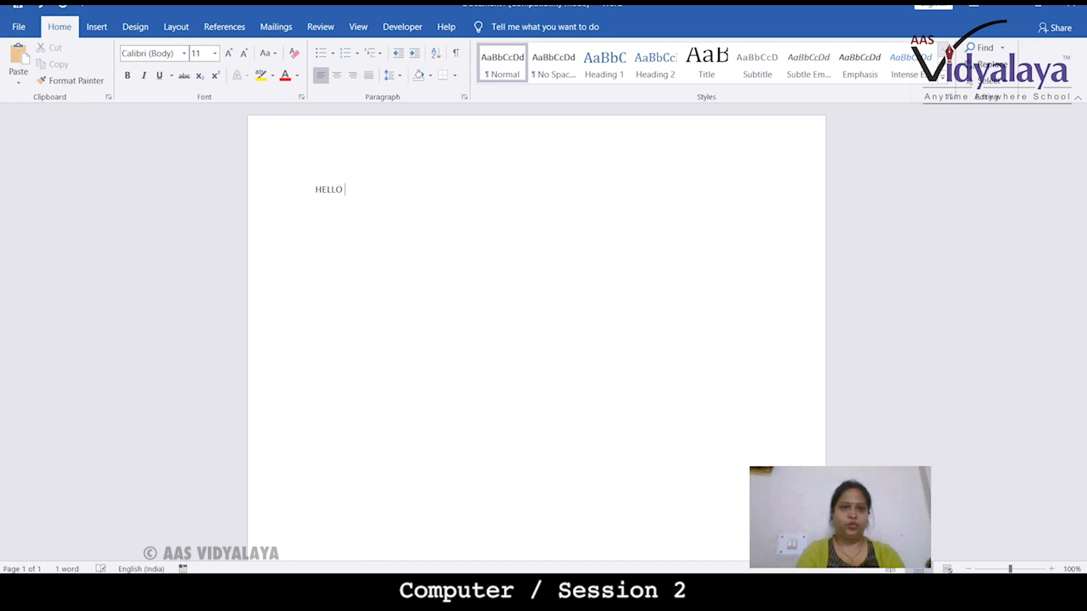
type(" MY NAME IS DHANASHRI")
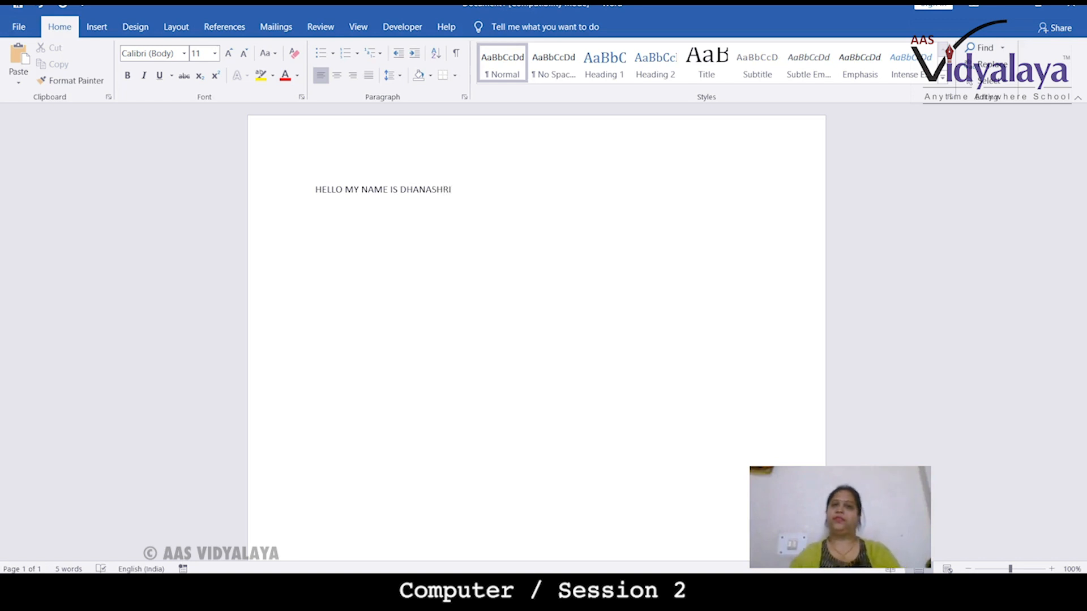
Select the whole greeting line and set its Latin text to Bold, size 22, in the Font settings
left_click_drag(312, 194, 463, 190)
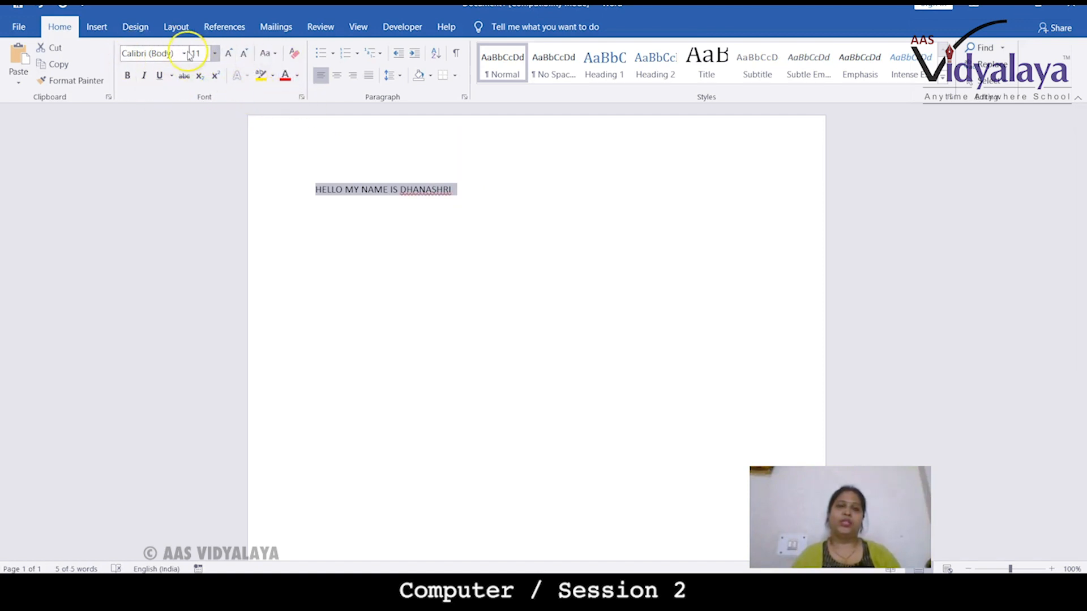
left_click(301, 99)
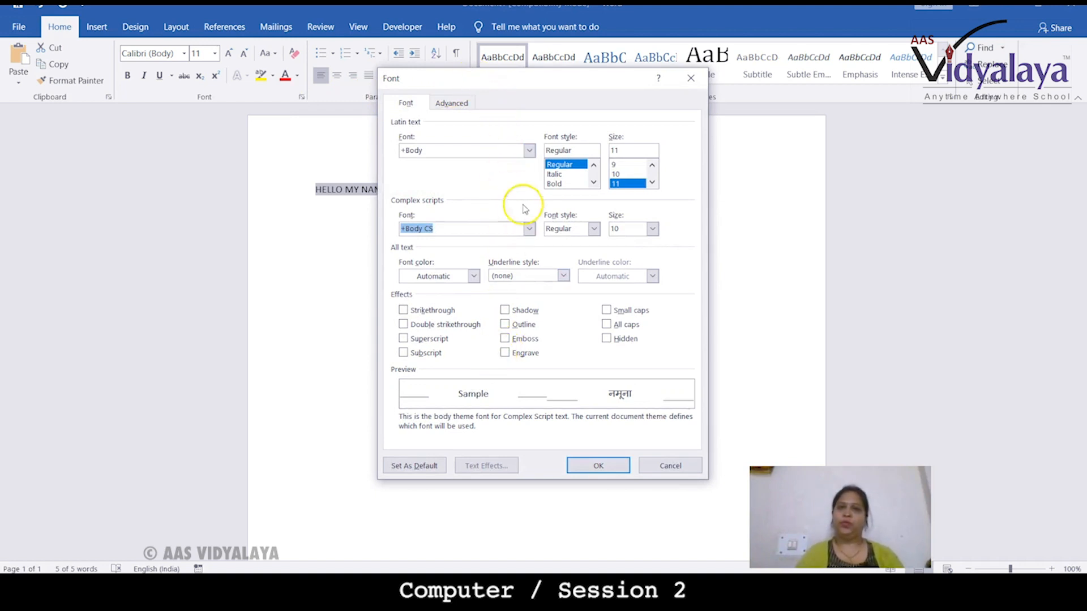
left_click(554, 183)
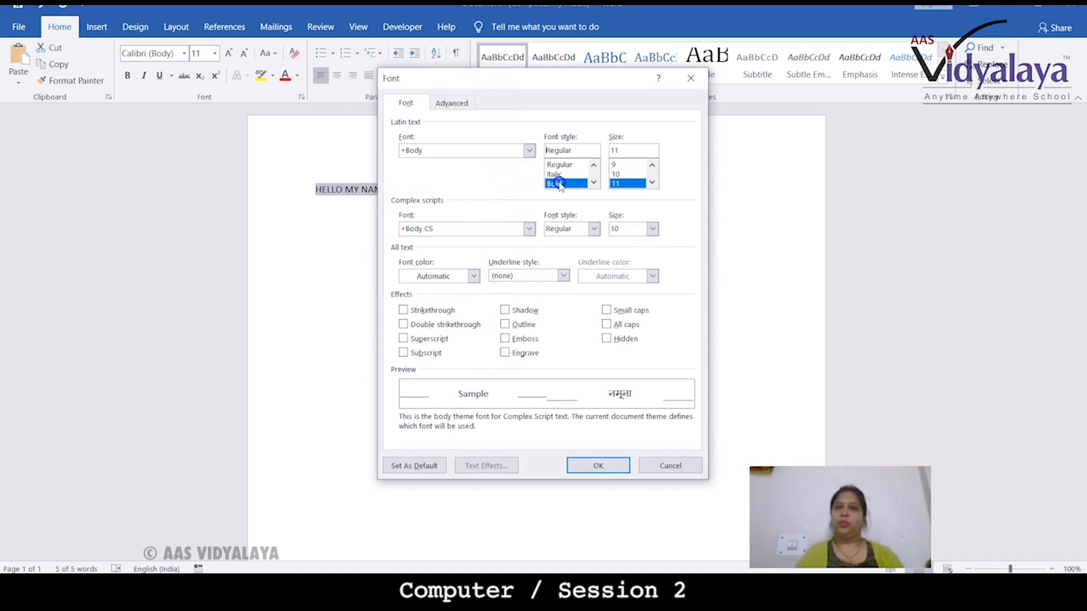
left_click(617, 175)
left_click(652, 181)
left_click(652, 181)
left_click(652, 181)
left_click(652, 182)
left_click(617, 184)
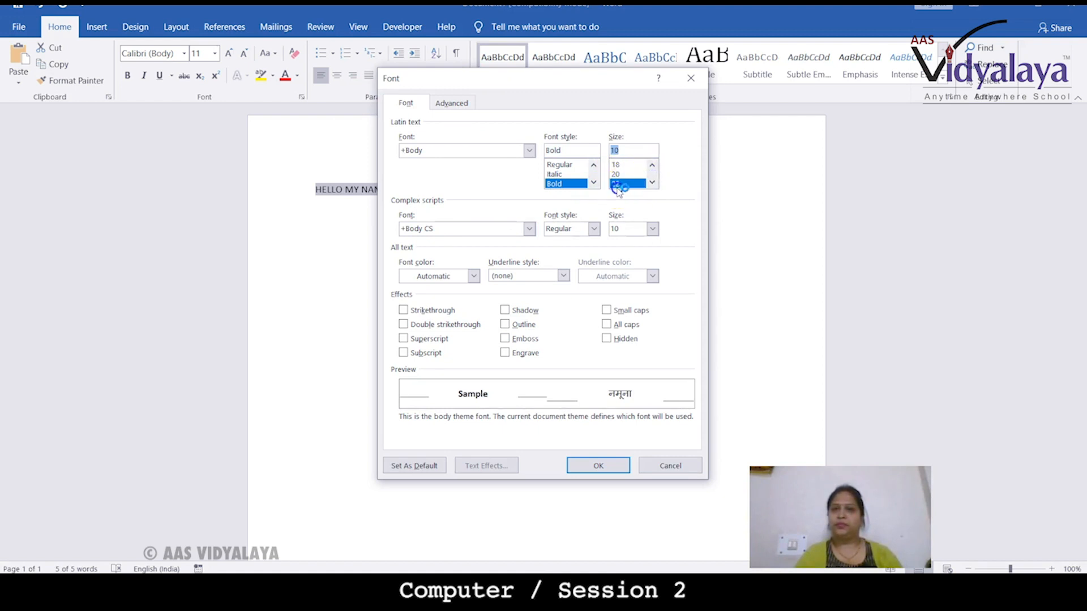
Set the complex-script font to Bold, size 36, and choose the standard dark red font color
left_click(593, 228)
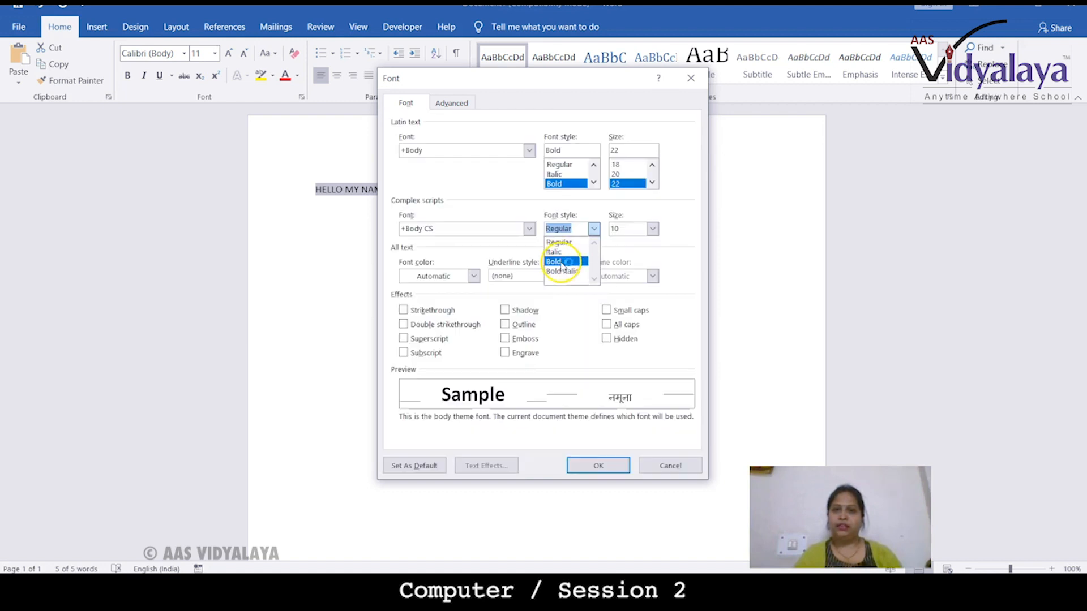
left_click(563, 262)
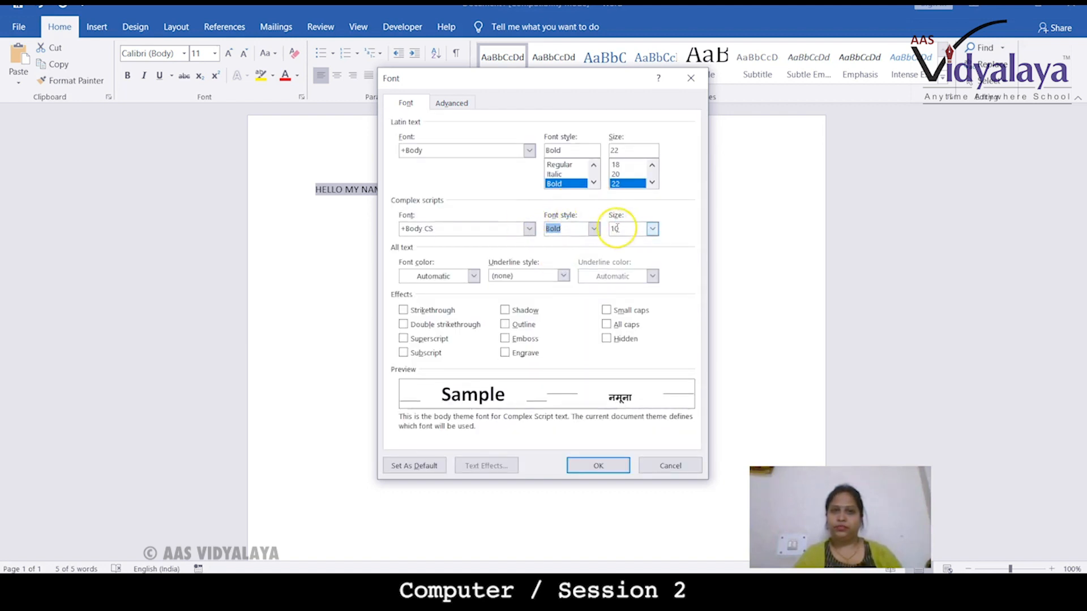
left_click(652, 229)
scroll(633, 265, "down", 4)
left_click(622, 262)
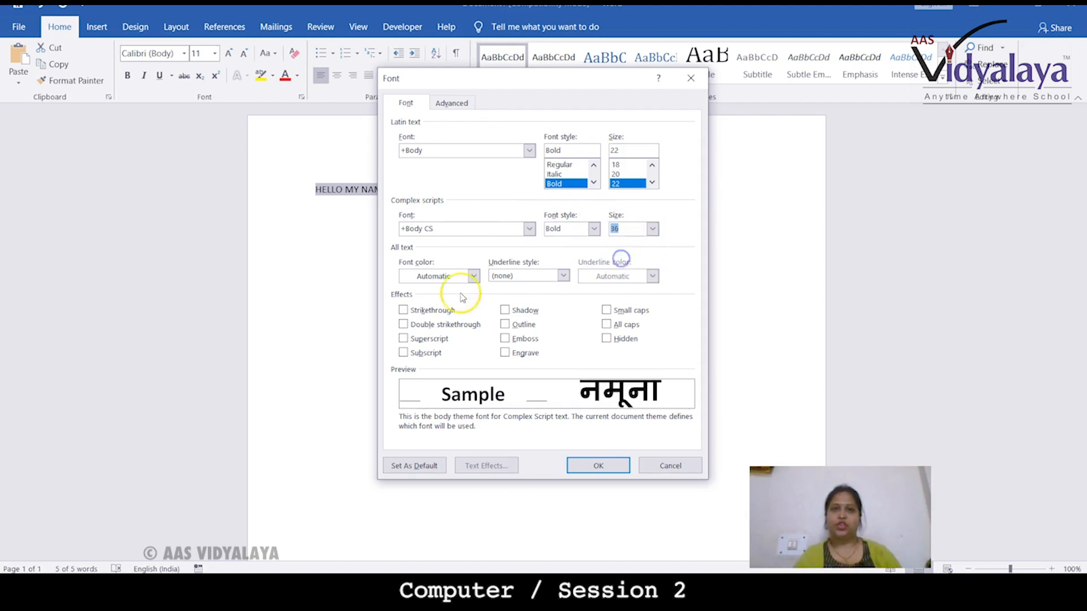
left_click(477, 276)
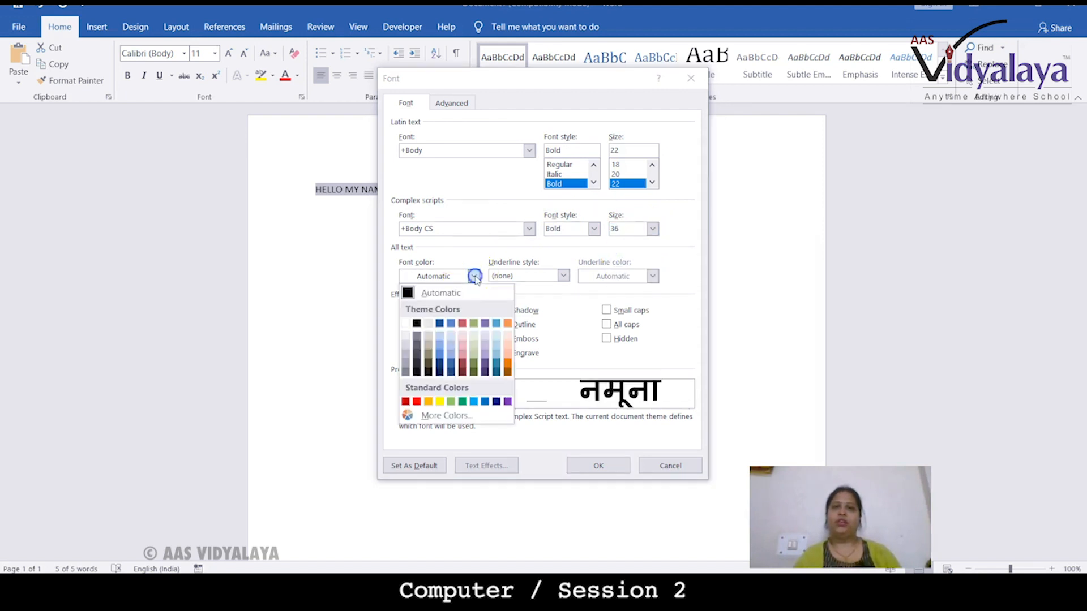
left_click(405, 402)
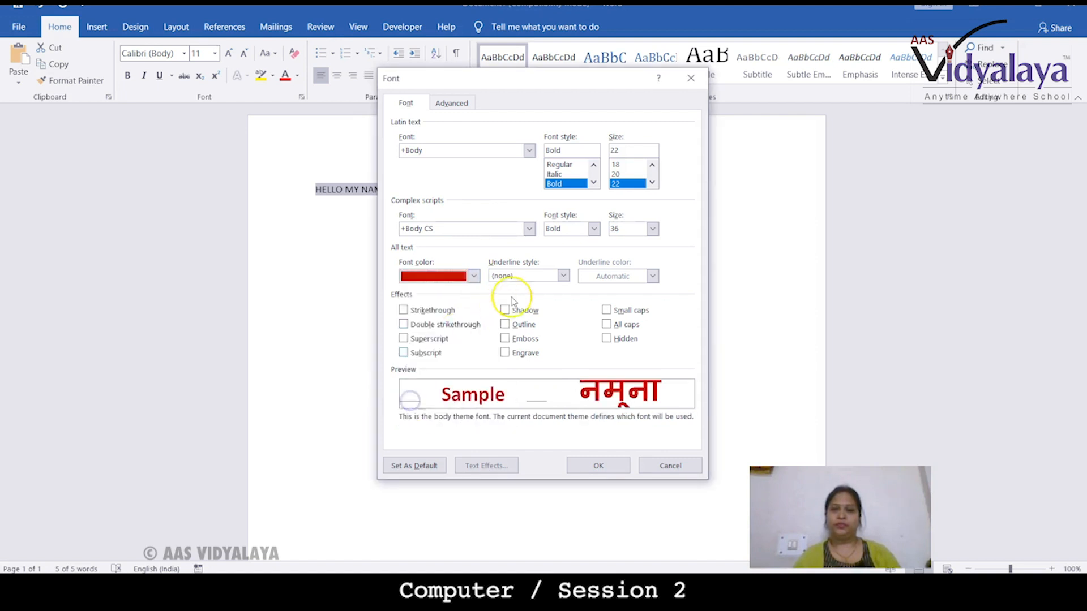
left_click(504, 325)
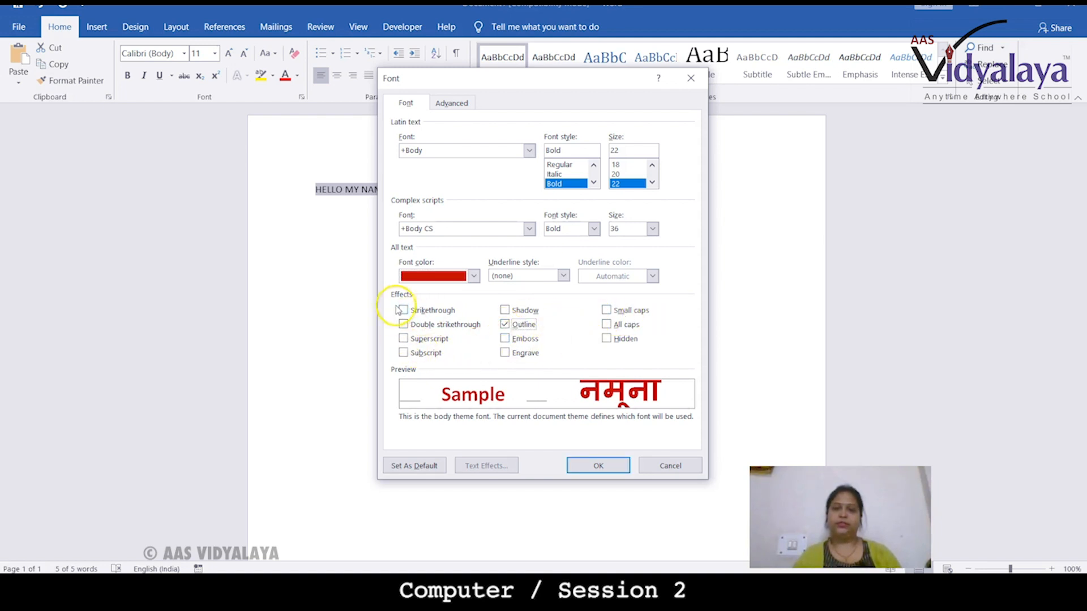
left_click(504, 339)
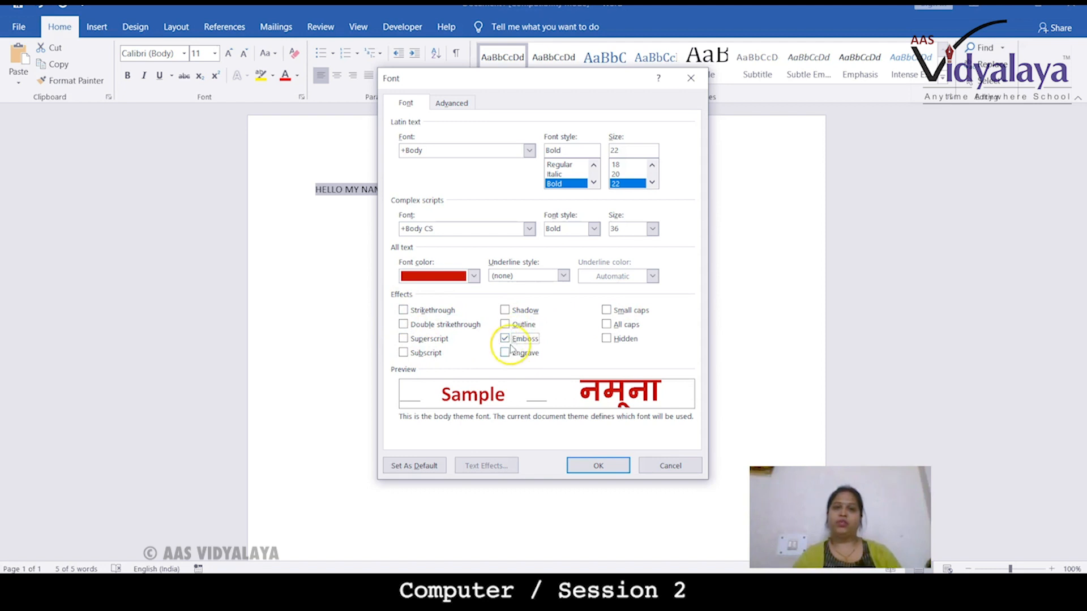
left_click(506, 353)
left_click(506, 352)
Add the Shadow effect, apply the font settings to the greeting line and deselect it
left_click(505, 311)
left_click(599, 463)
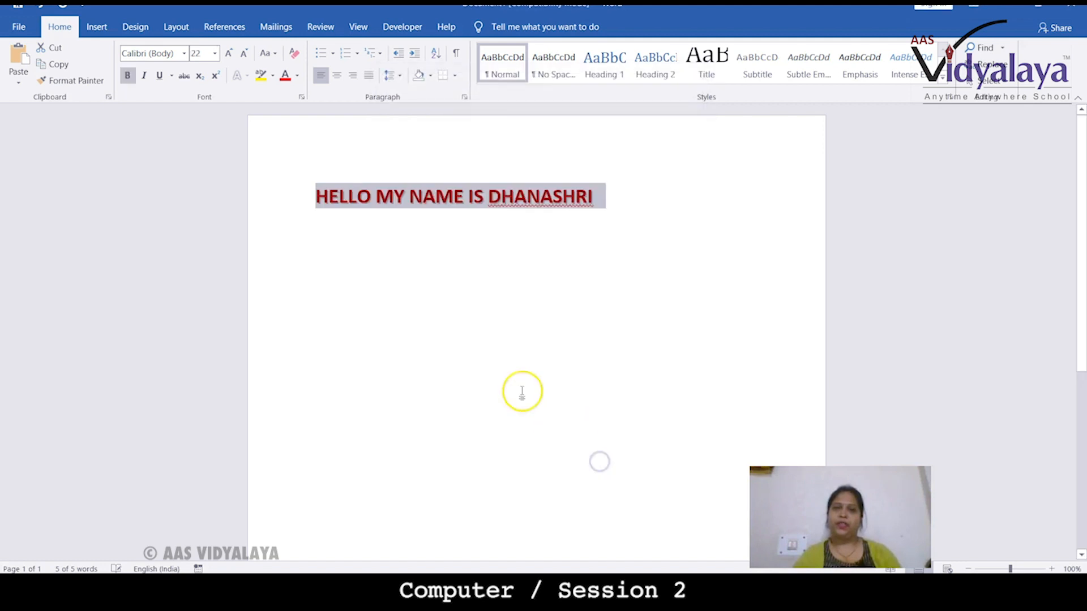
left_click(474, 267)
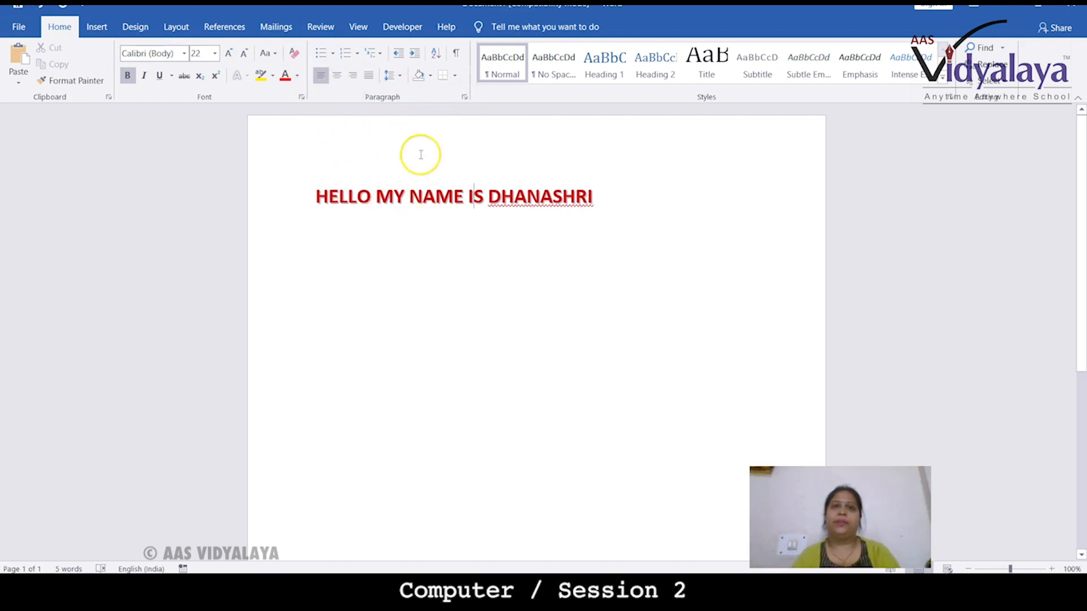
Add the lines "I LIVE IN MUMBAI" and "I LIKE COMPUTERS" below the greeting line
left_click(303, 190)
left_click(627, 193)
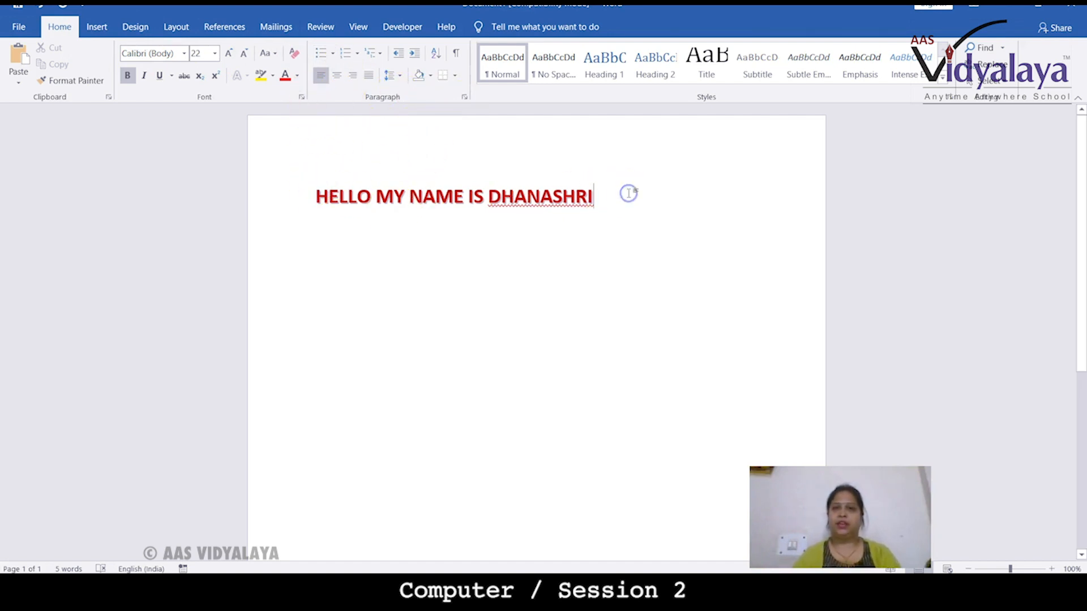
key("Return")
type("I LIVE IN MUMBAI ")
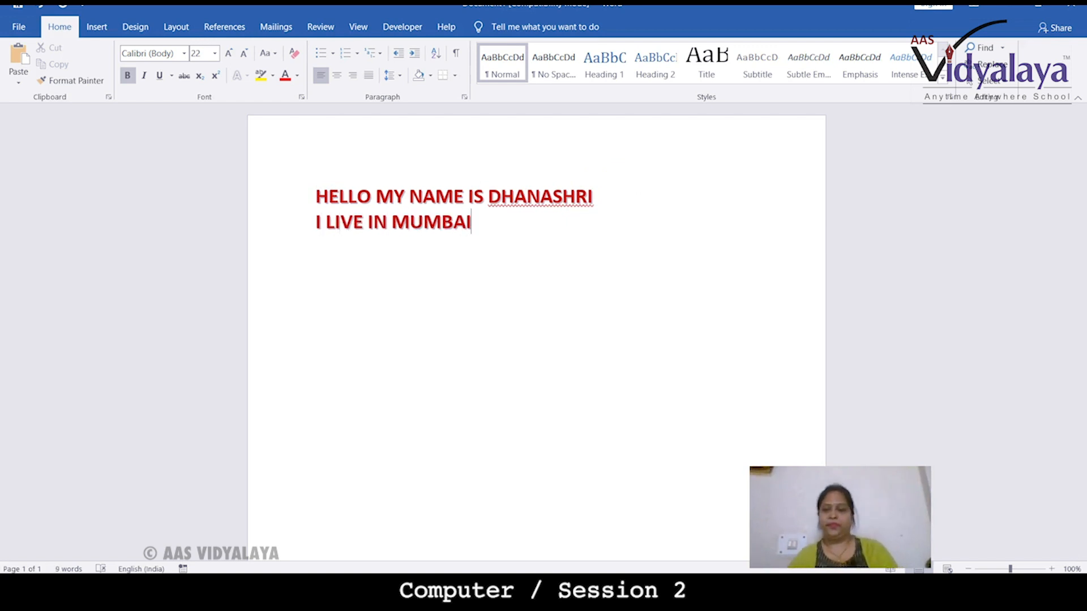
type("I LIKE COMPU")
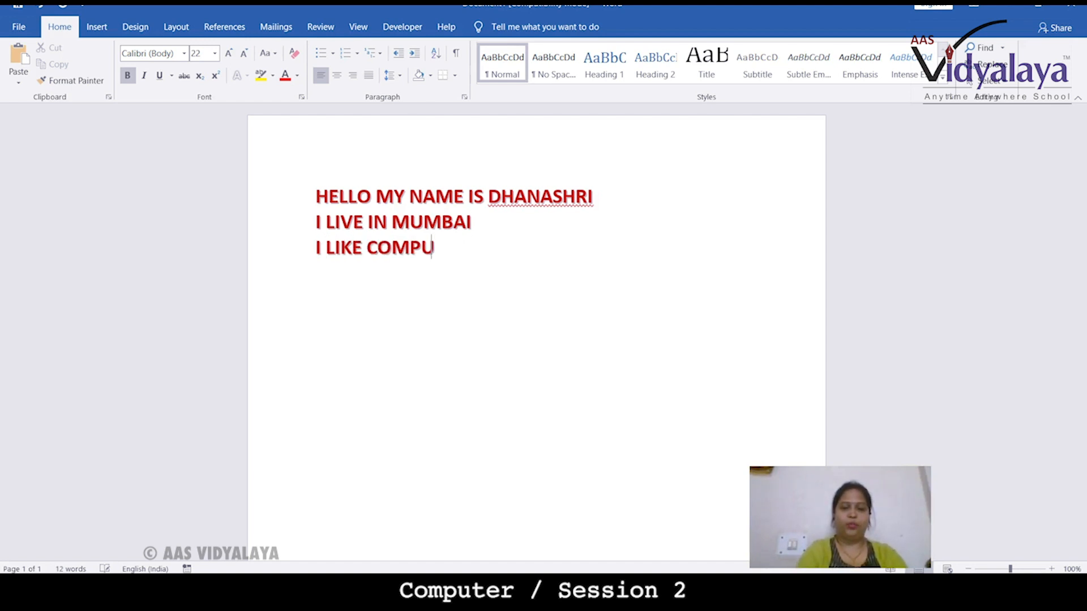
type("TERS")
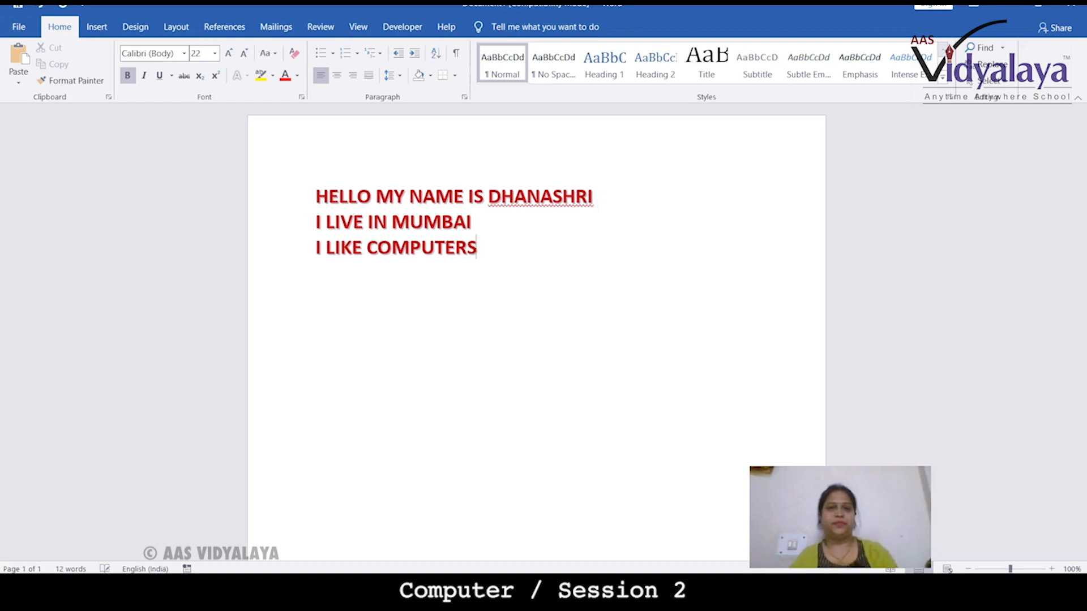
Try centered, right and justified alignment on all three lines, return them to left alignment and deselect them
left_click(372, 223)
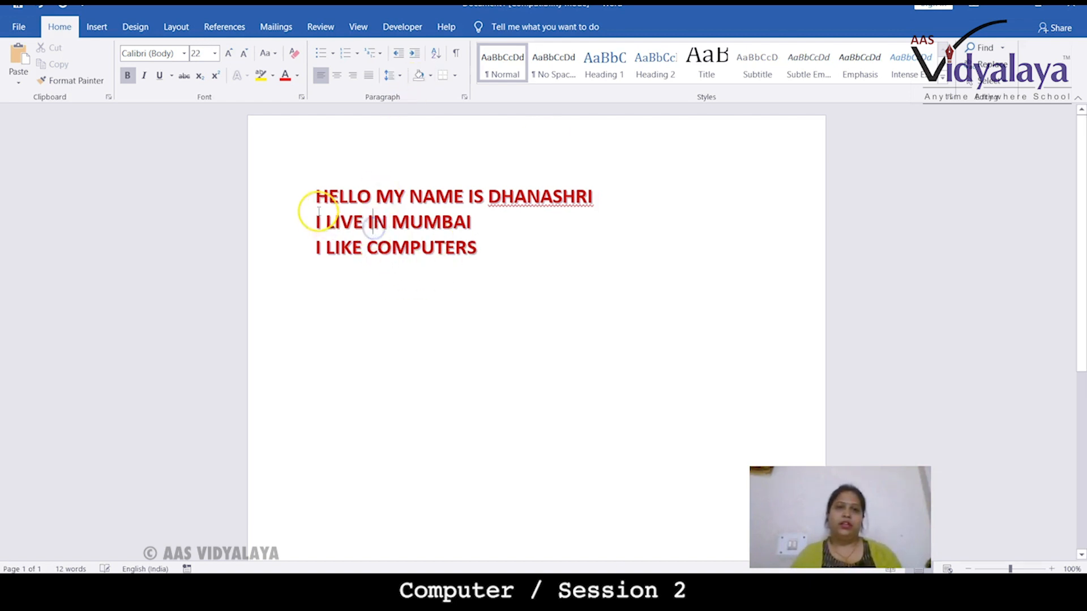
left_click_drag(315, 187, 485, 235)
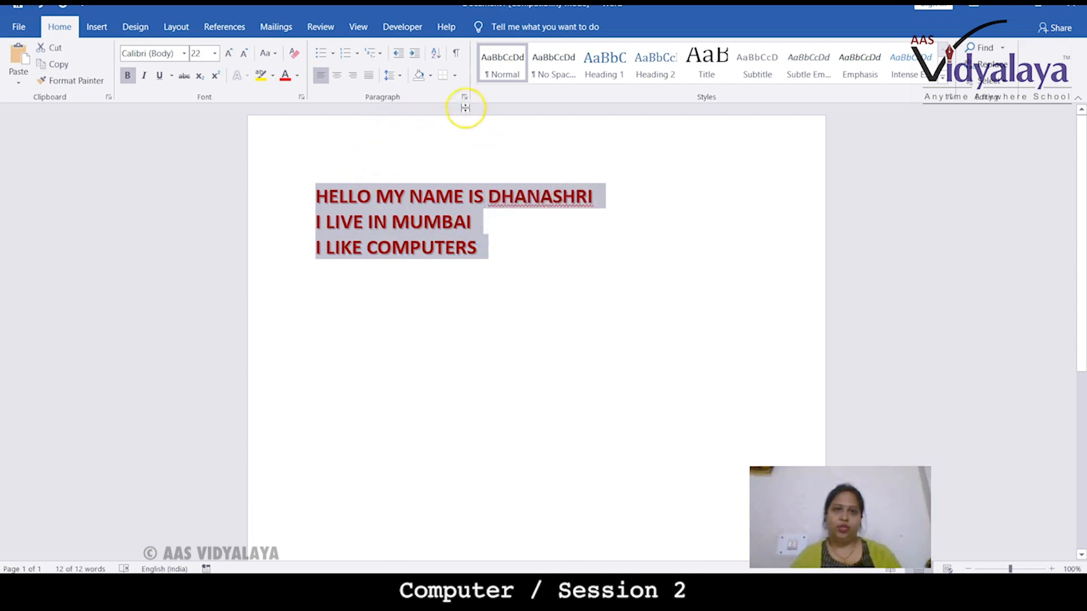
left_click(335, 77)
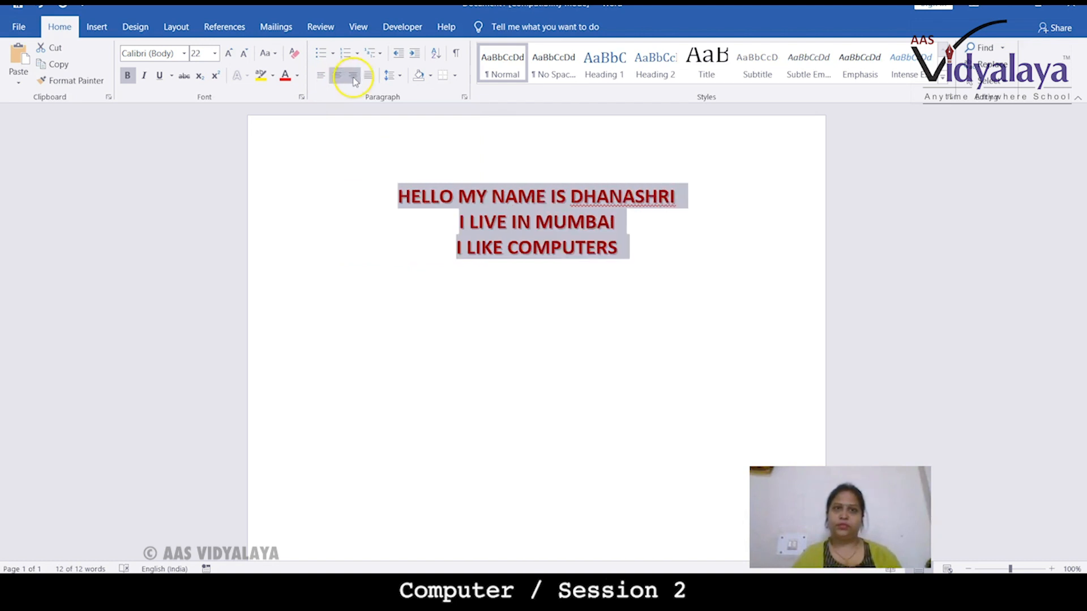
left_click(321, 76)
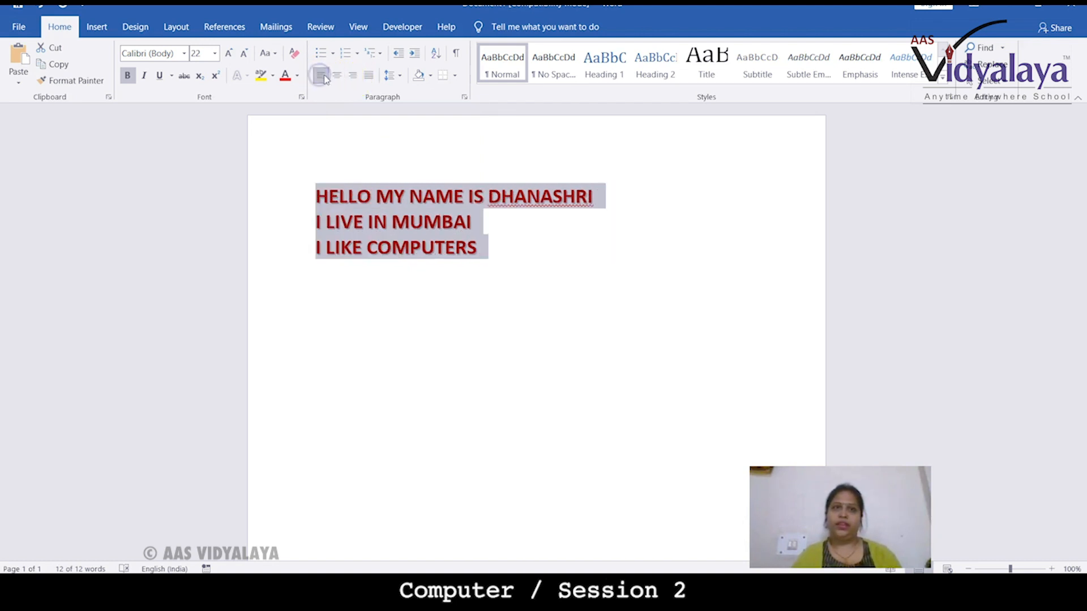
left_click(336, 77)
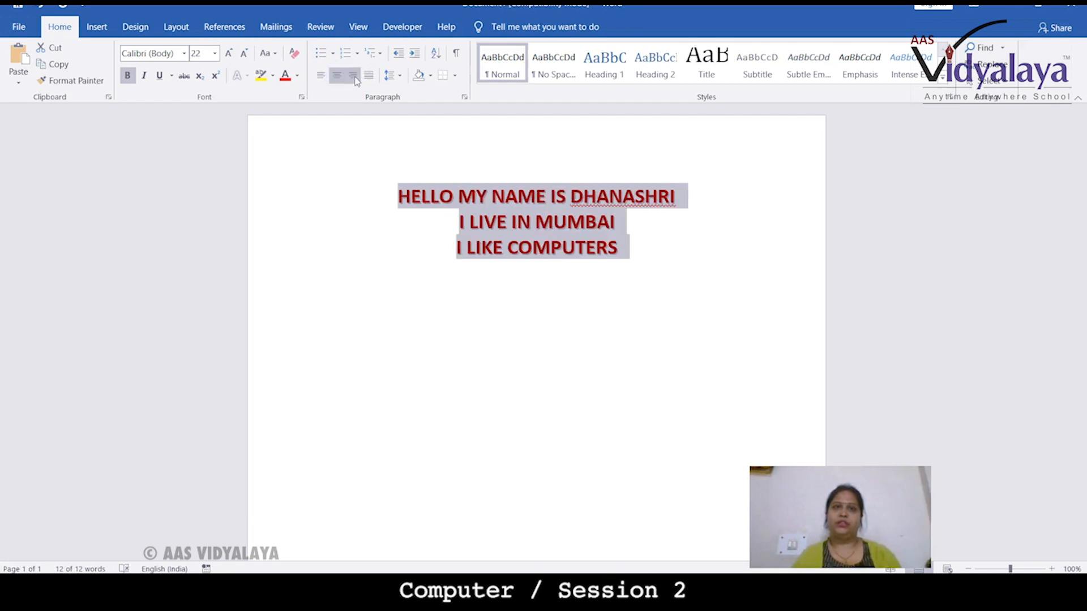
left_click(353, 76)
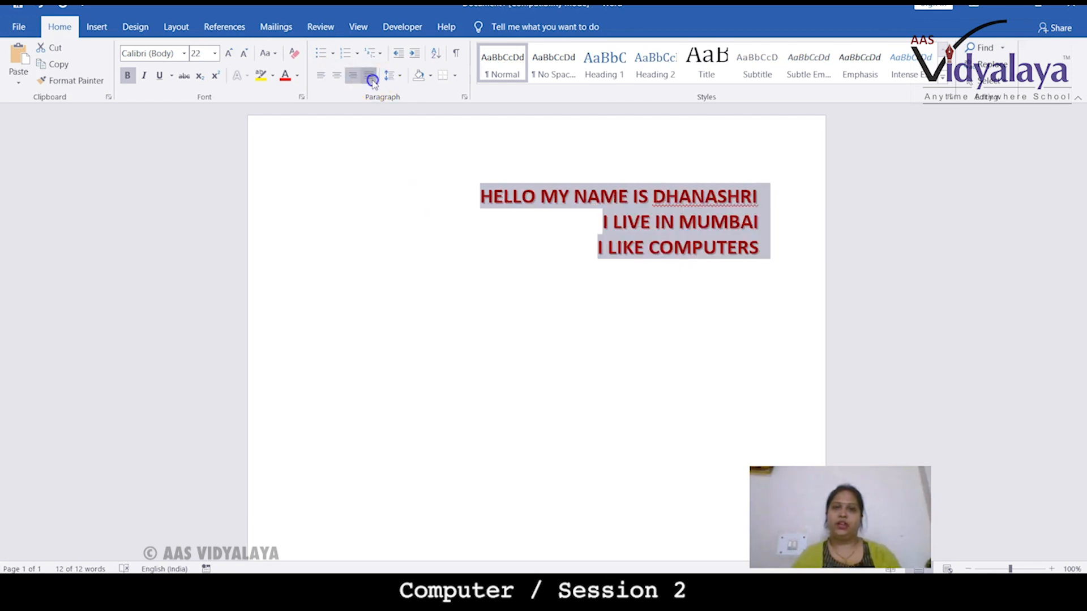
left_click(370, 79)
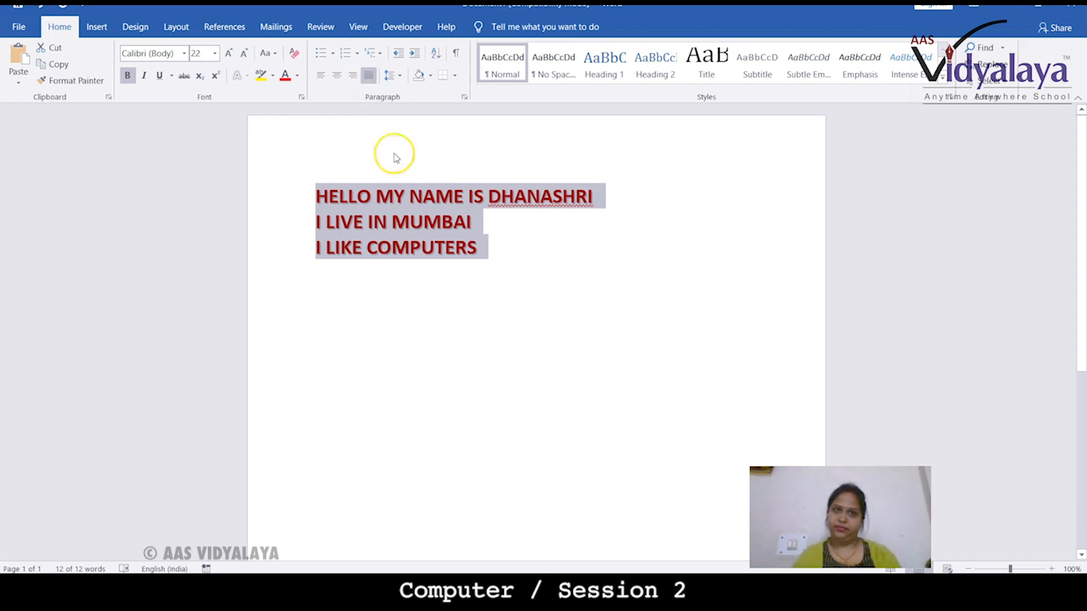
left_click(322, 77)
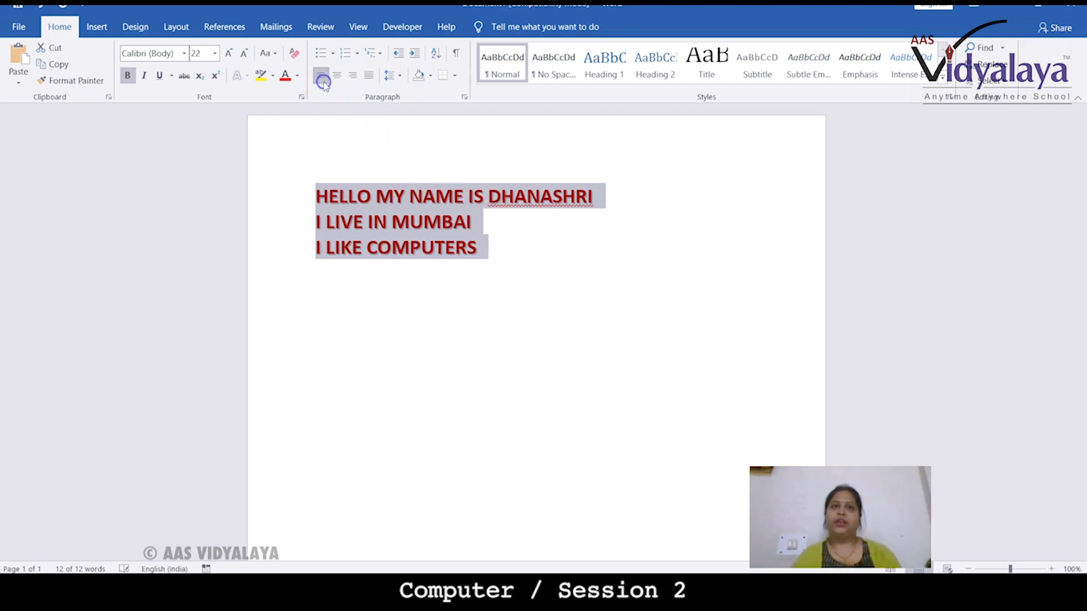
left_click(477, 247)
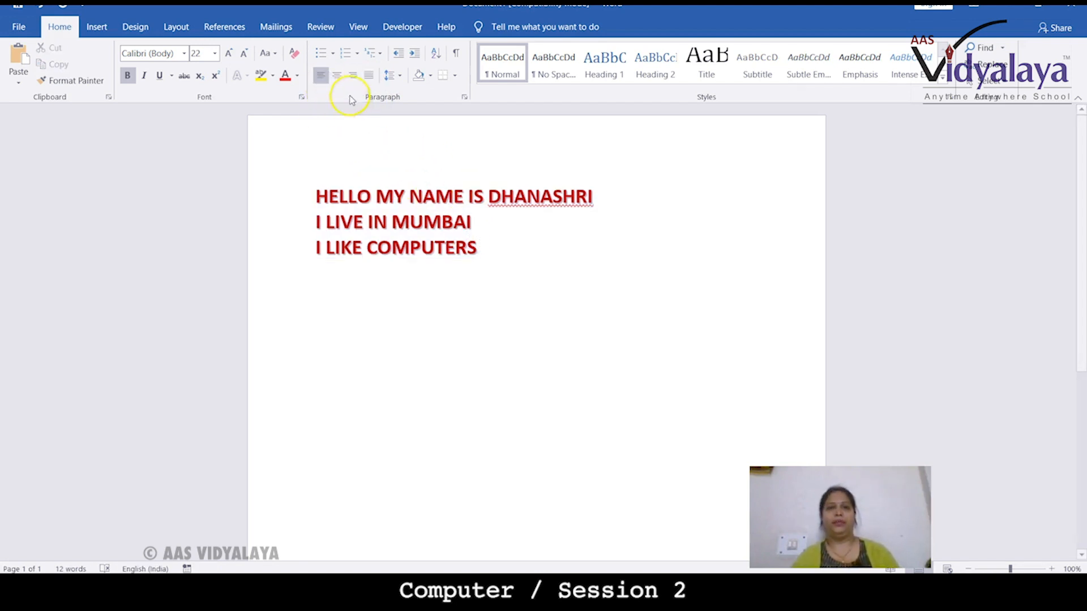
Justify the "I LIKE COMPUTERS" line and set the line spacing of all three lines to 2.5
left_click(368, 75)
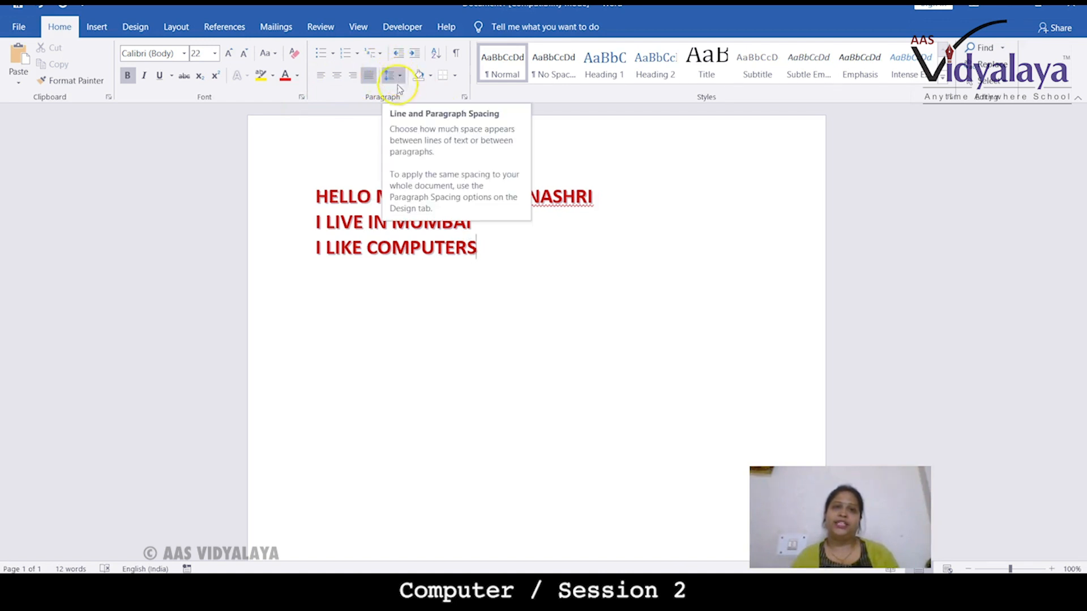
left_click(317, 194)
left_click_drag(319, 194, 487, 249)
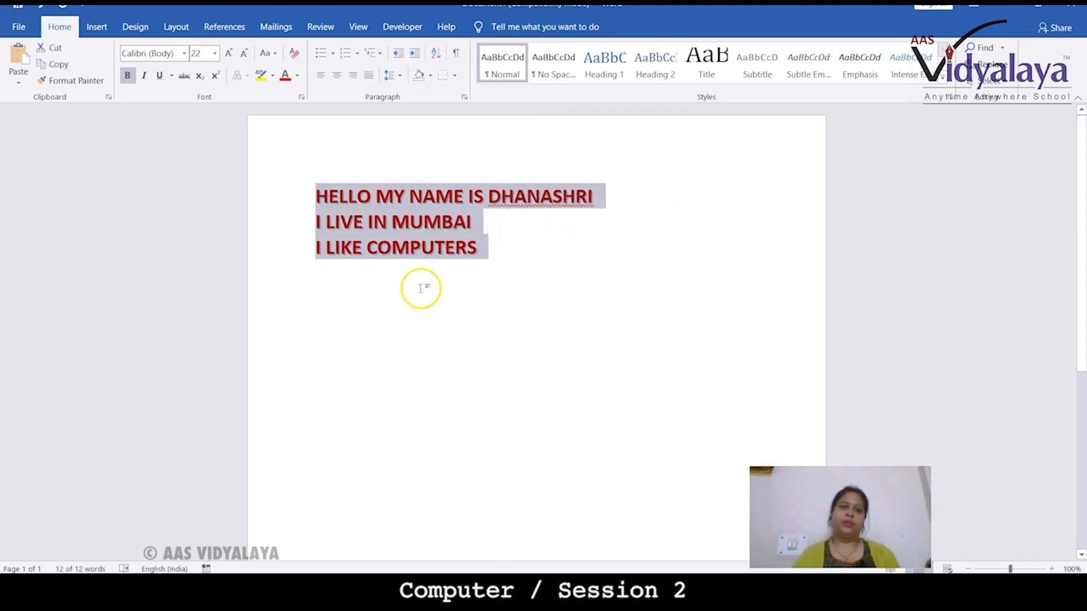
left_click(393, 76)
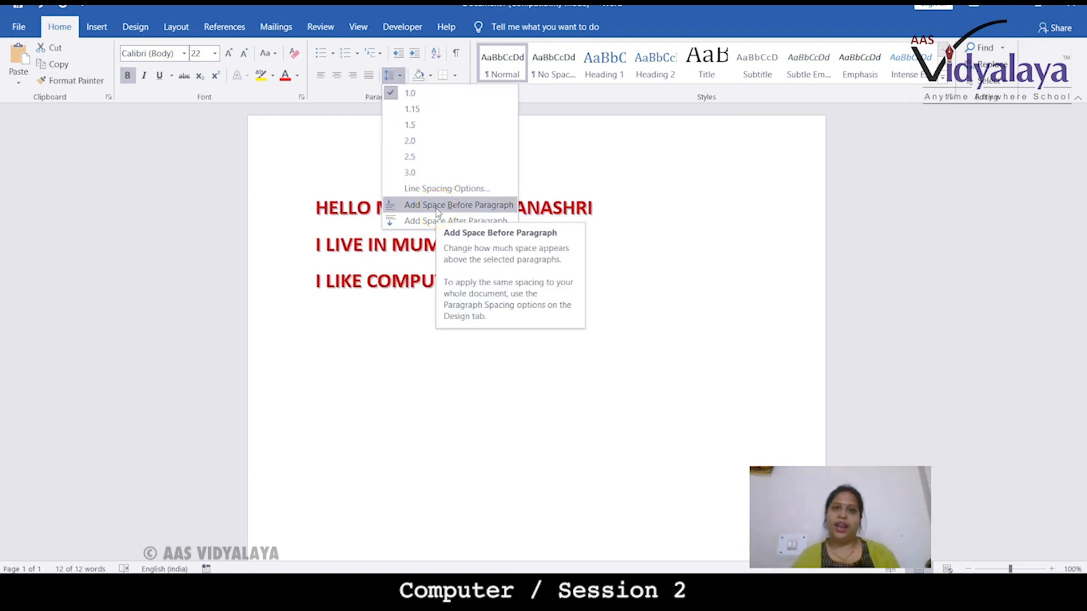
left_click(421, 159)
left_click(568, 277)
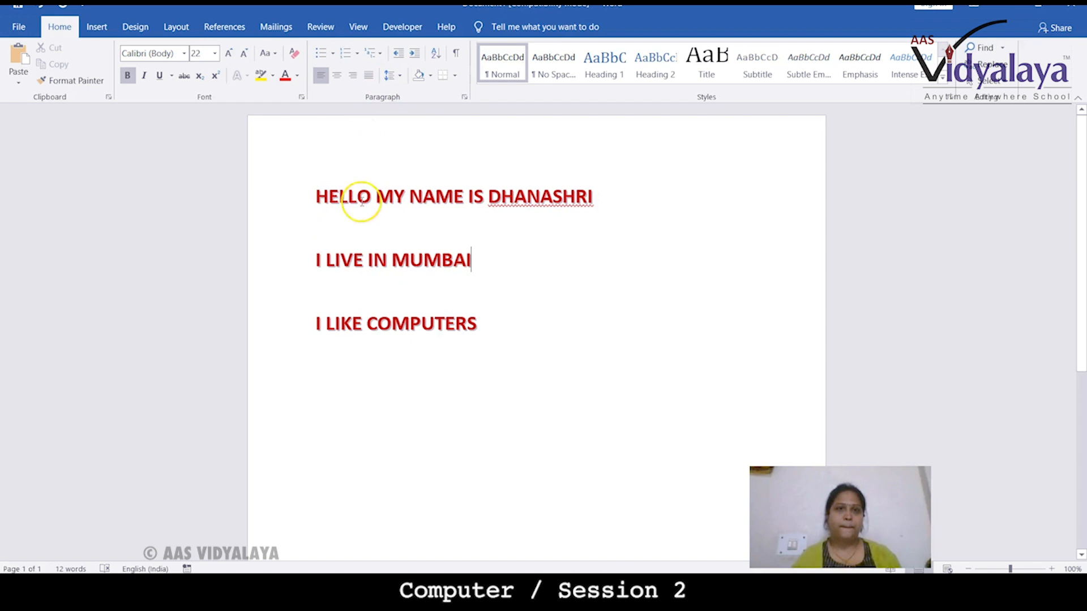
Create a numbered list in the 1. 2. 3. format below the last line with the items XYS, HGFGFS and a sample first name
left_click(558, 354)
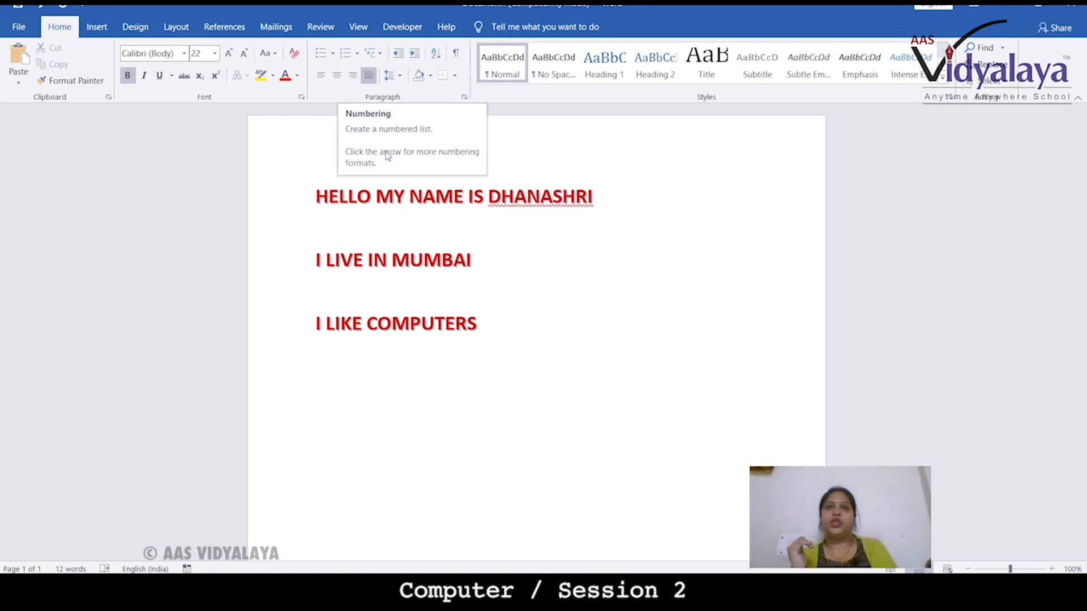
left_click(359, 59)
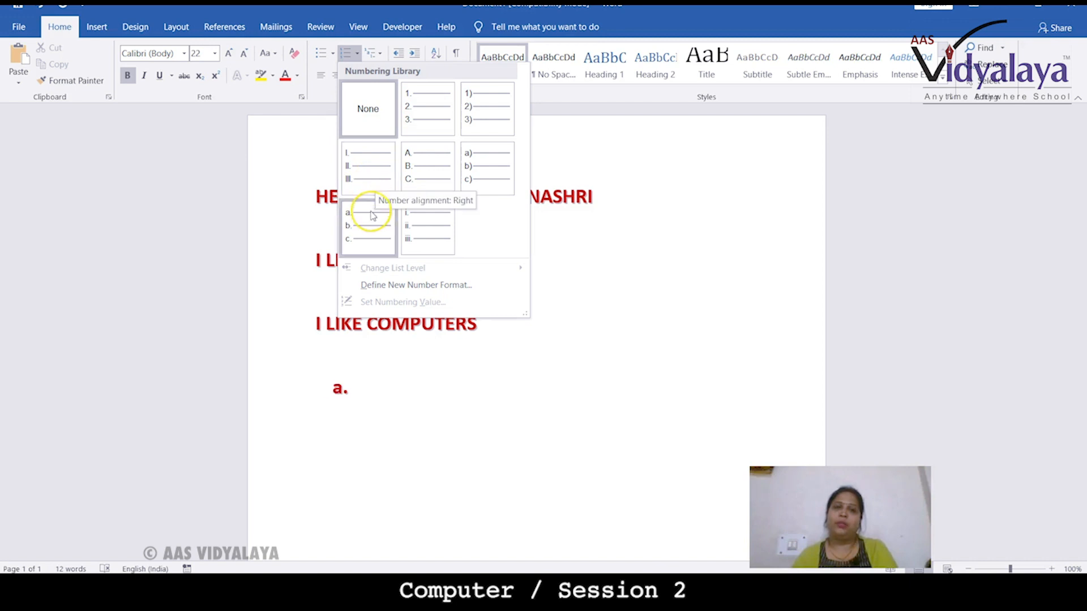
left_click(411, 118)
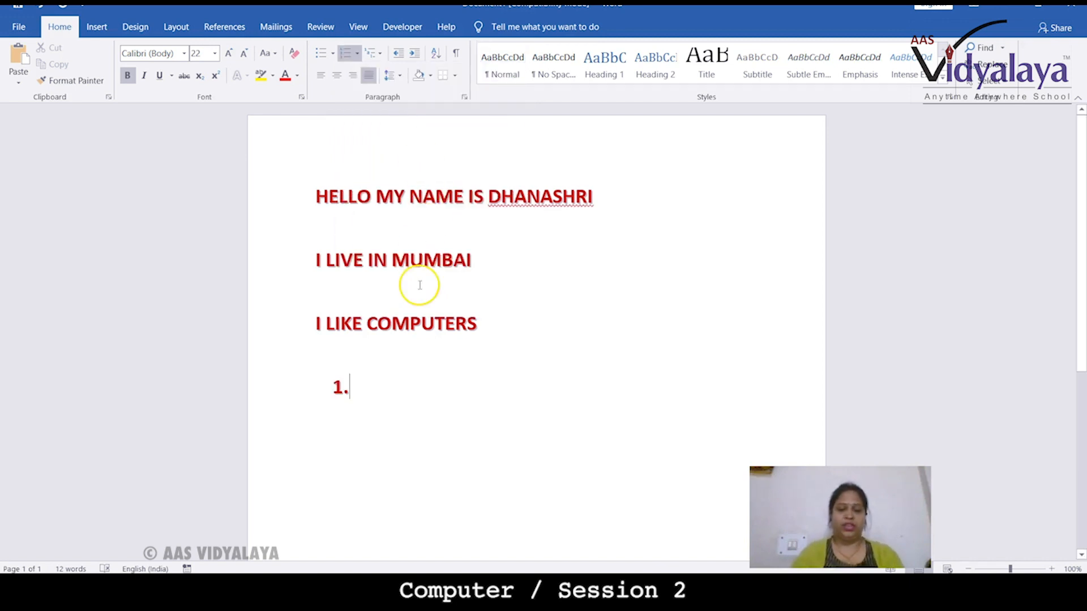
type("XYS")
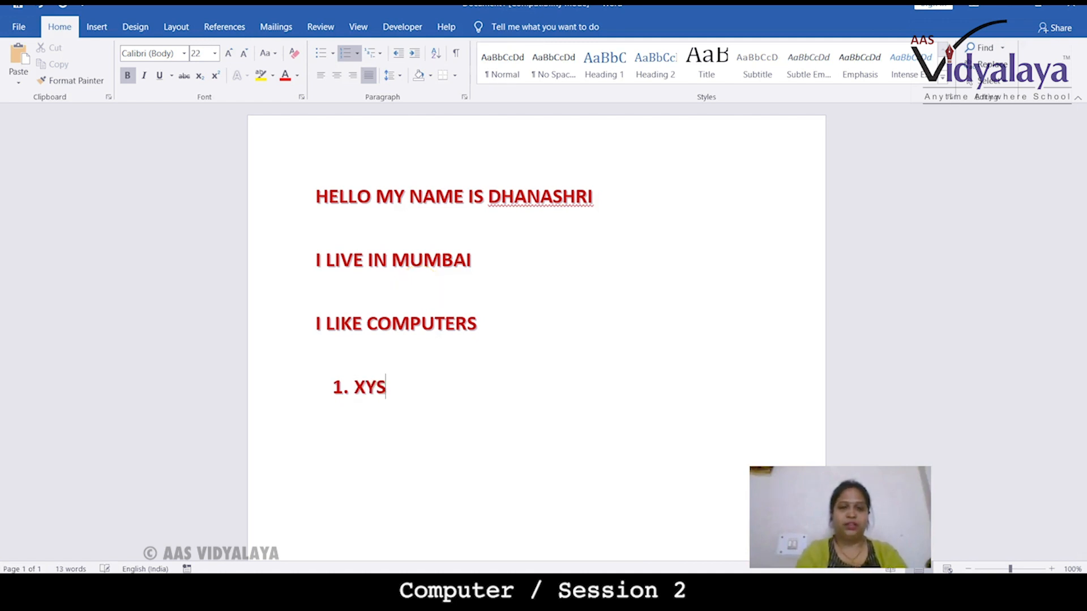
key("Return")
type("HGFGFS")
key("Return")
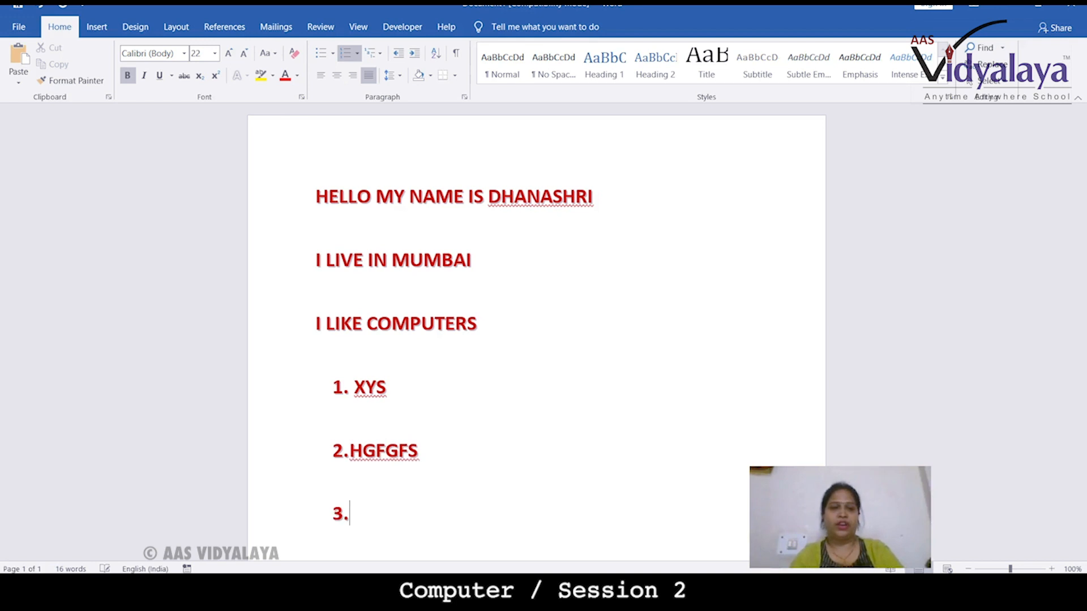
type("KAVITSA")
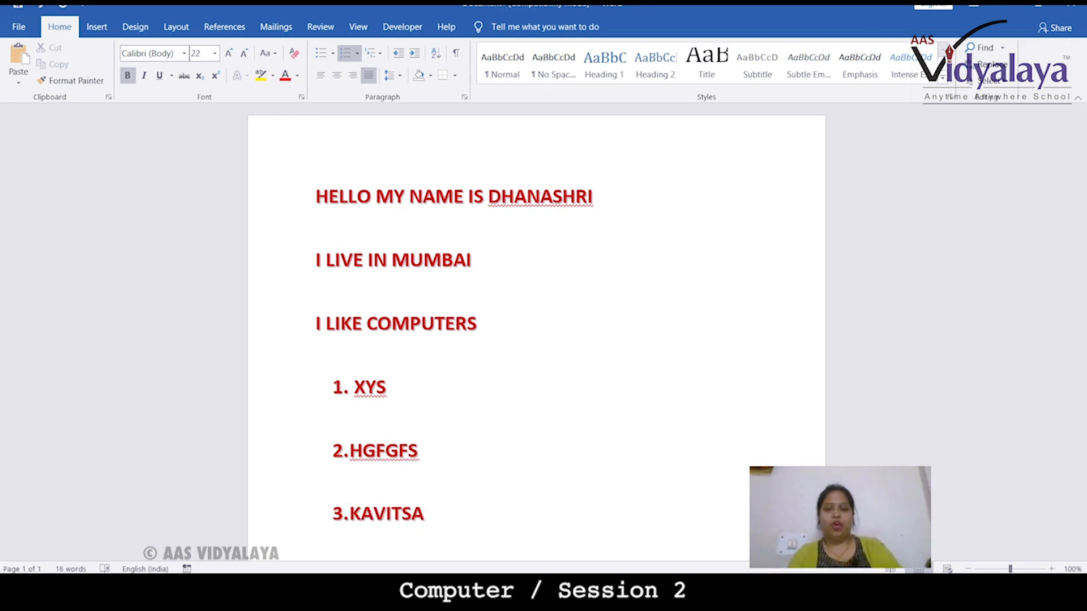
key("Return")
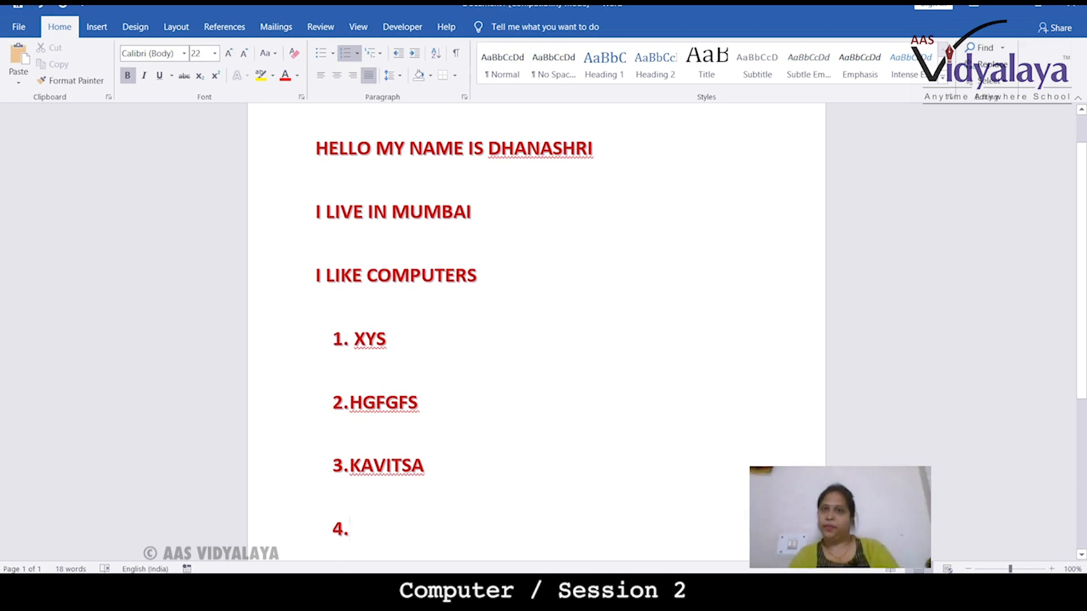
End the numbered list, leave a blank line and start a bulleted list with solid round bullets
scroll(419, 286, "down", 3)
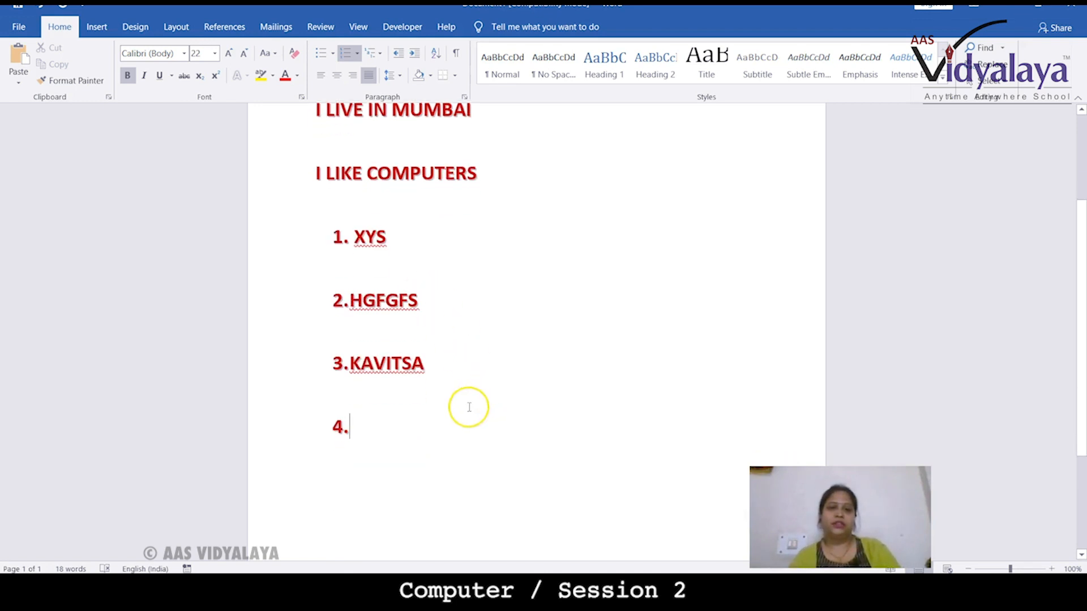
key("Return")
key("Return")
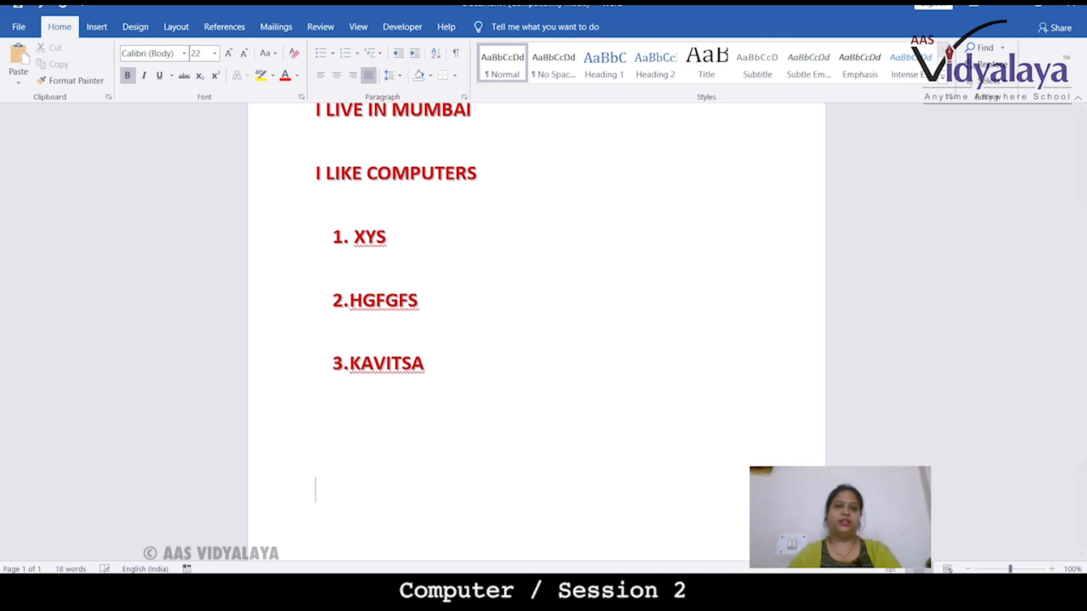
left_click(321, 55)
left_click(333, 55)
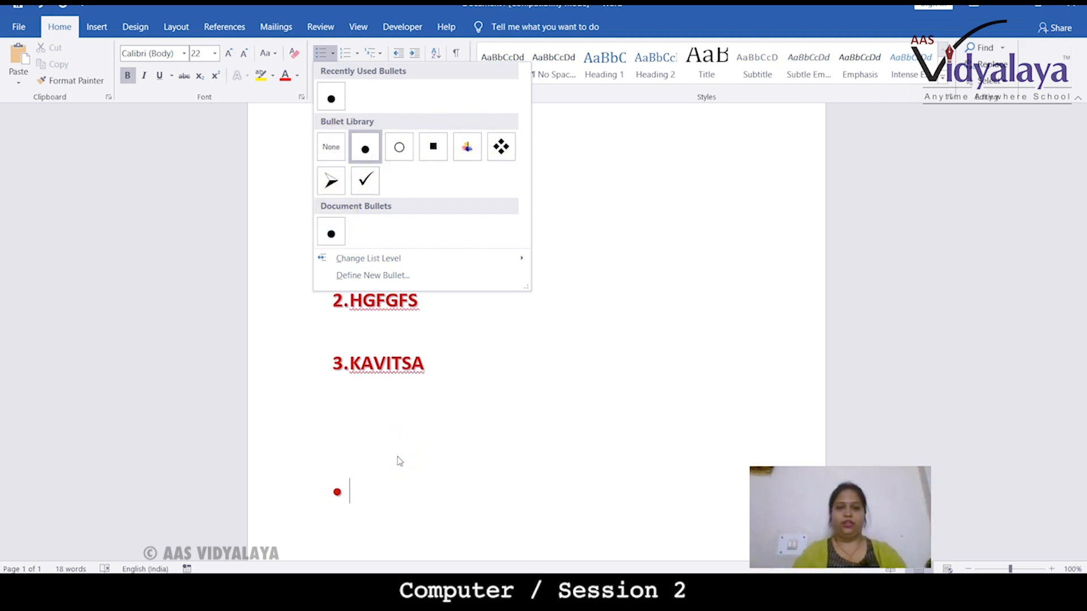
left_click(355, 498)
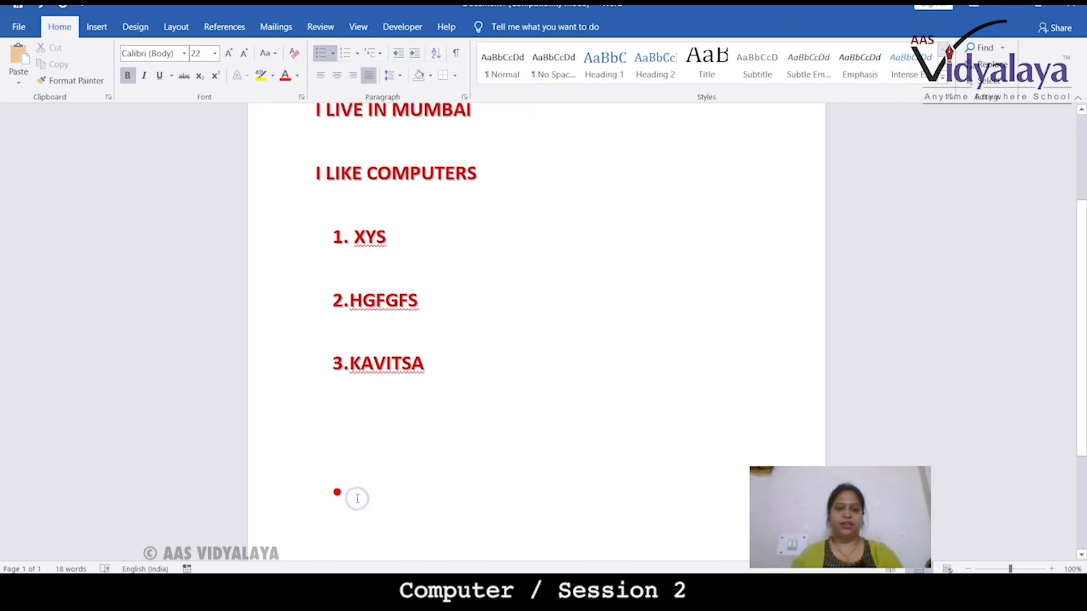
Enter the bulleted list items PEN, PENCIL and ERASER
type("PEN")
key("Return")
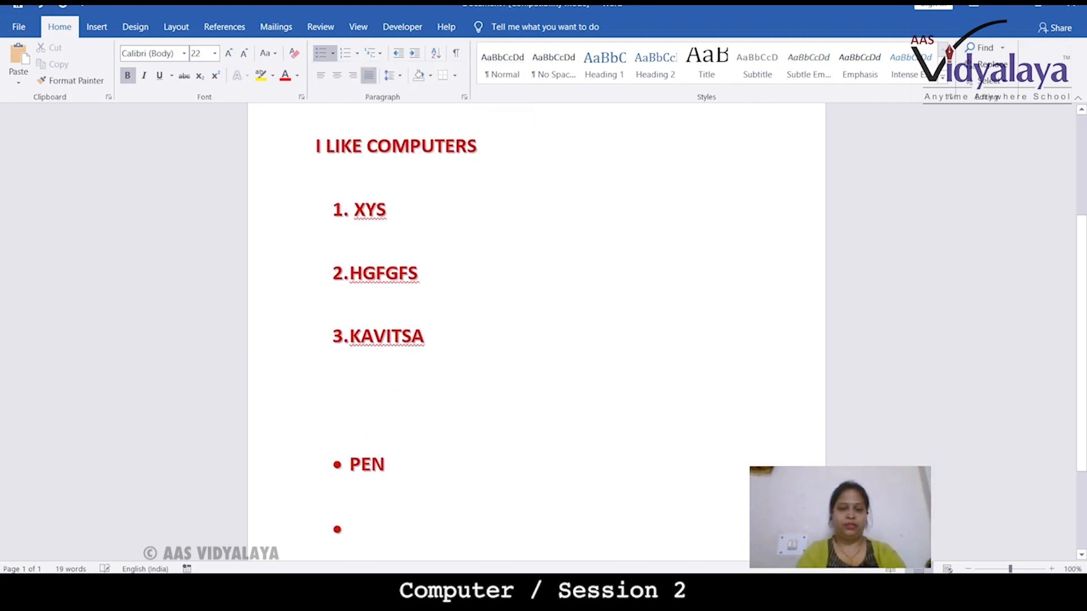
type("PENCIL")
key("Return")
type("ERASER")
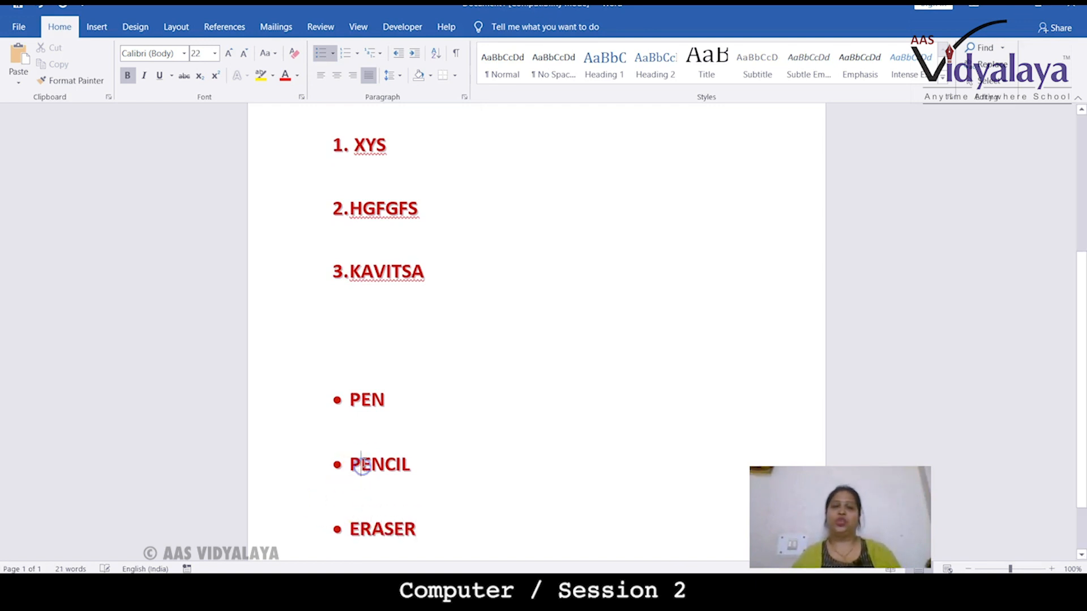
Highlight the three bulleted items and compare the bulleted list with the numbered list above it
scroll(355, 360, "down", 2)
left_click_drag(354, 311, 420, 408)
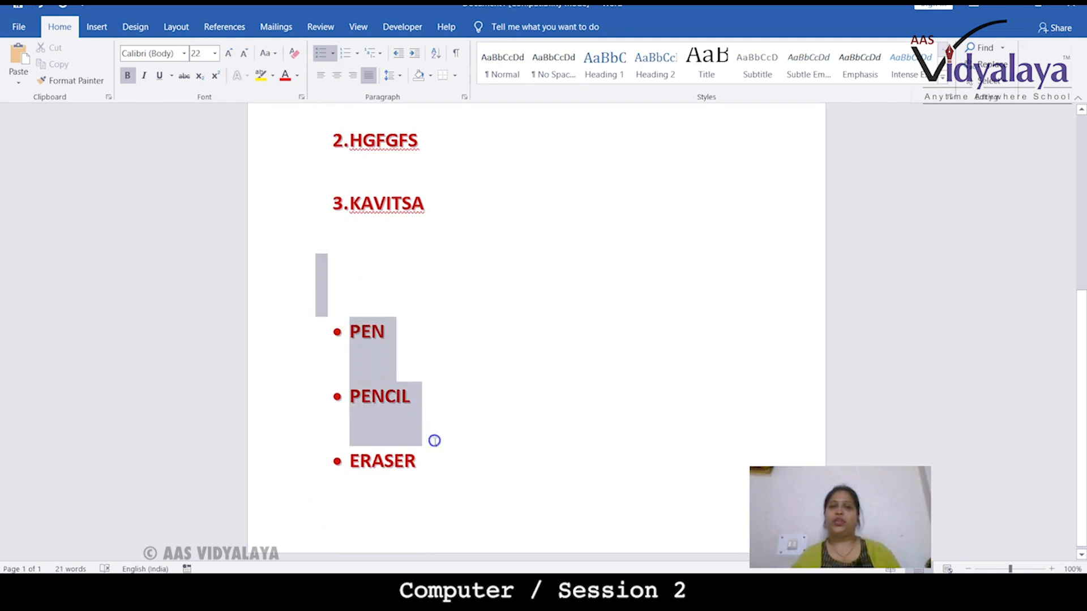
left_click(435, 470)
left_click_drag(343, 331, 453, 452)
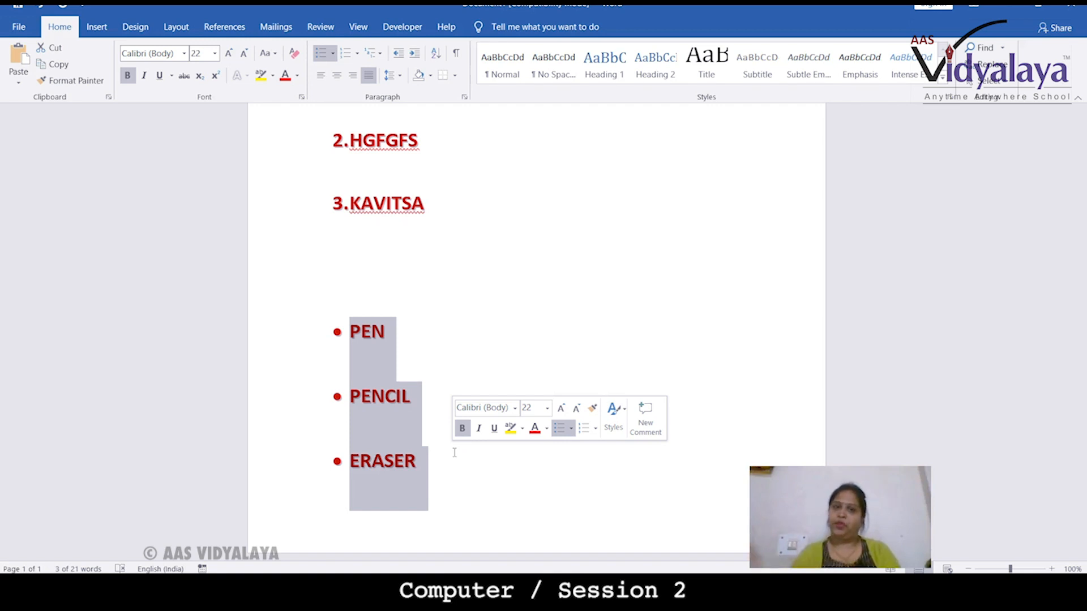
scroll(394, 268, "up", 6)
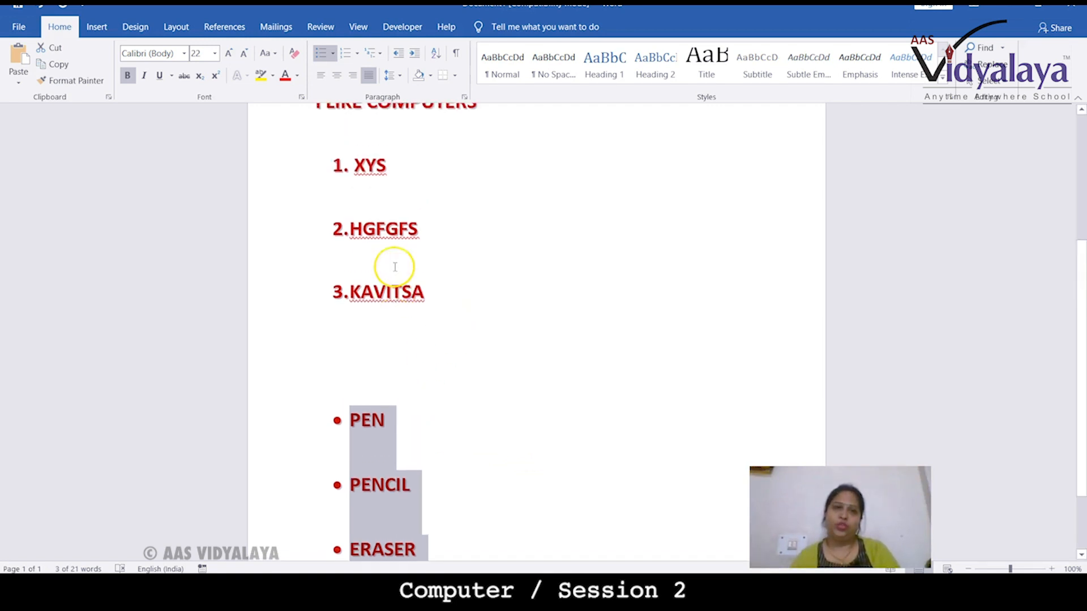
scroll(388, 243, "down", 3)
left_click(391, 239)
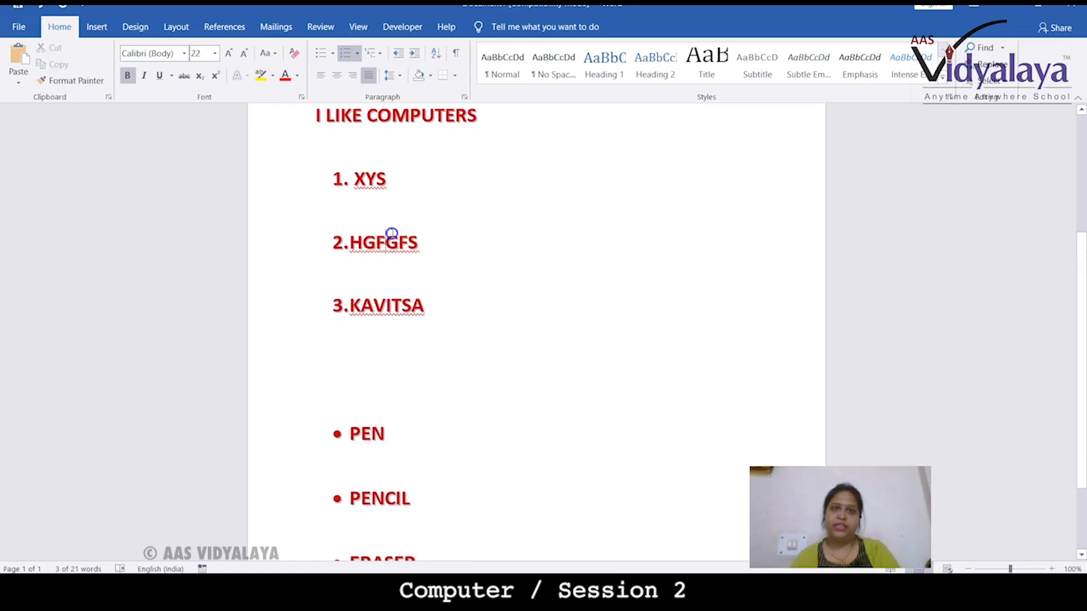
left_click(385, 433)
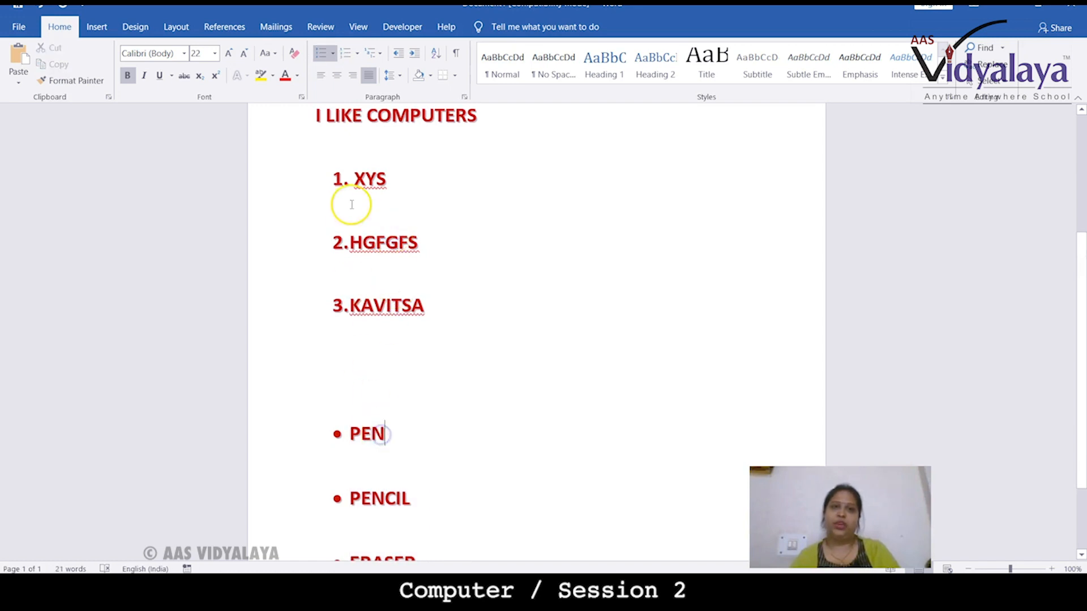
Convert the PEN, PENCIL and ERASER bullets to the 1) a) i) multilevel list style after comparing the available list styles
left_click(381, 54)
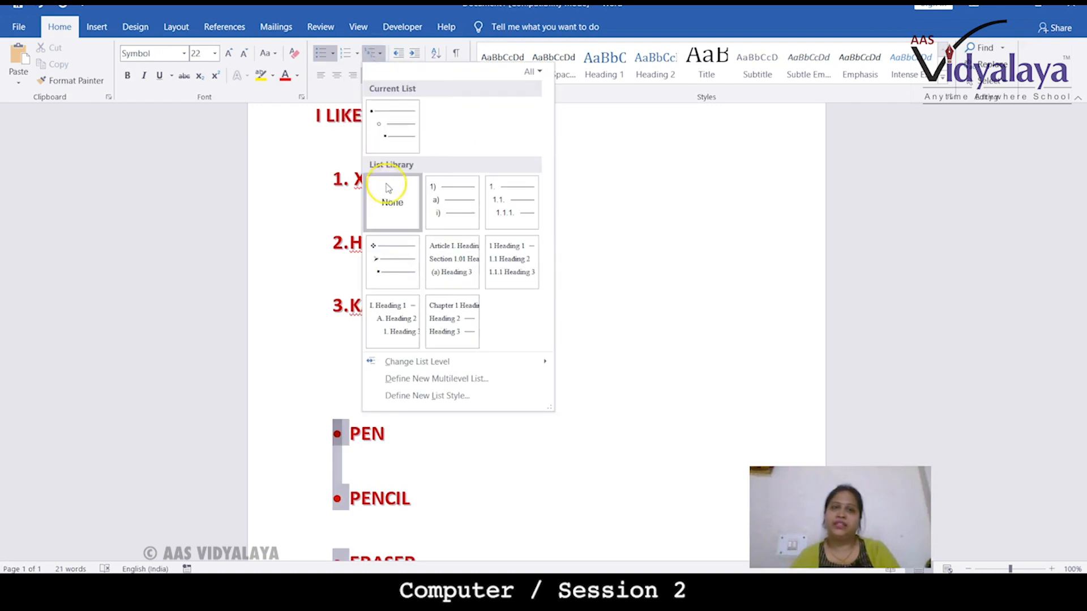
mouse_move(443, 206)
mouse_move(458, 326)
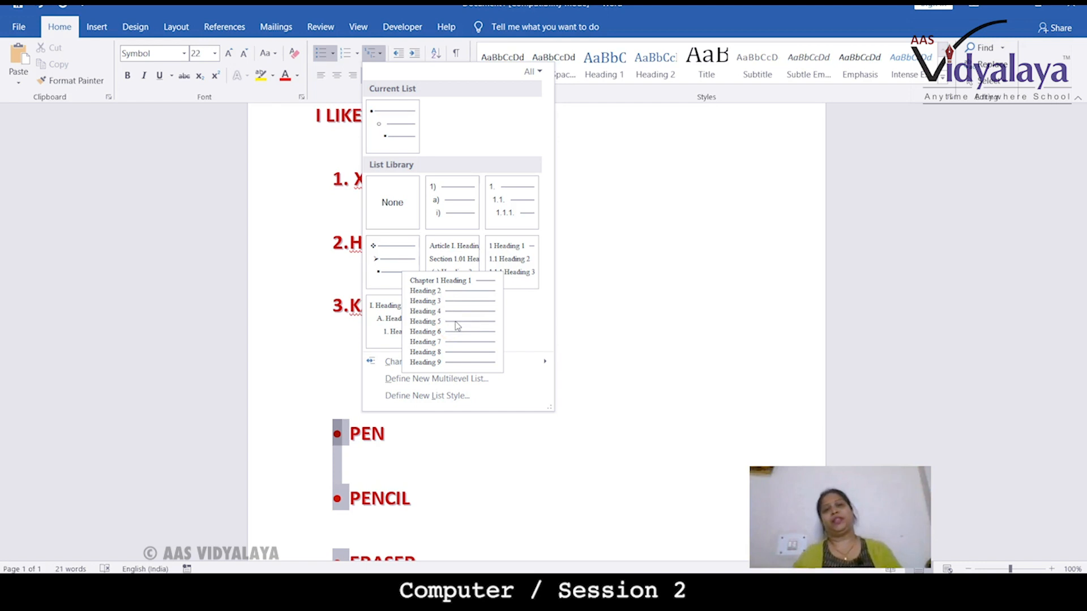
mouse_move(374, 140)
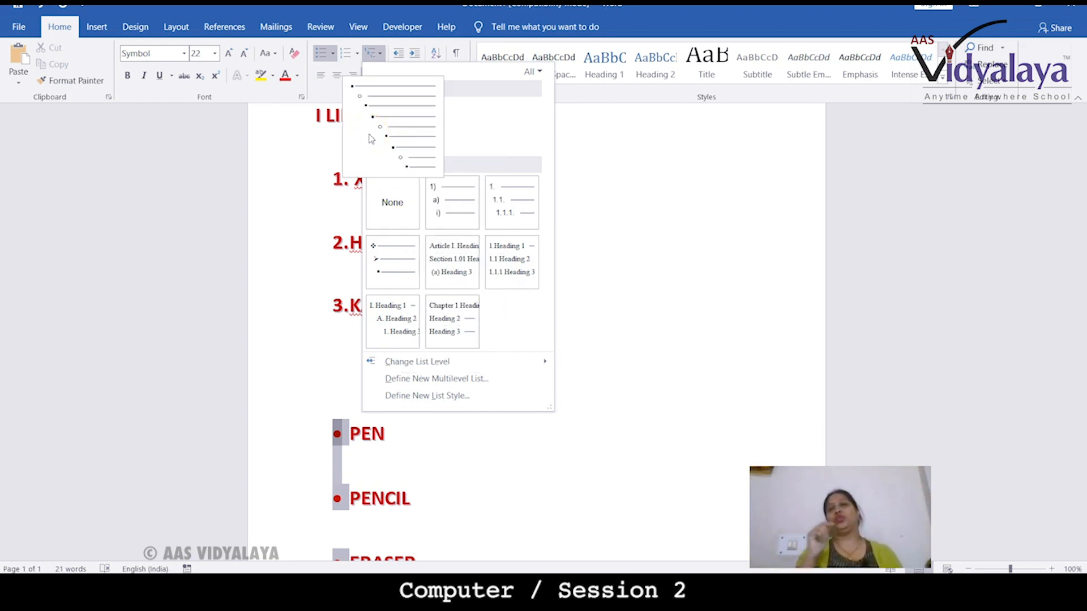
mouse_move(466, 290)
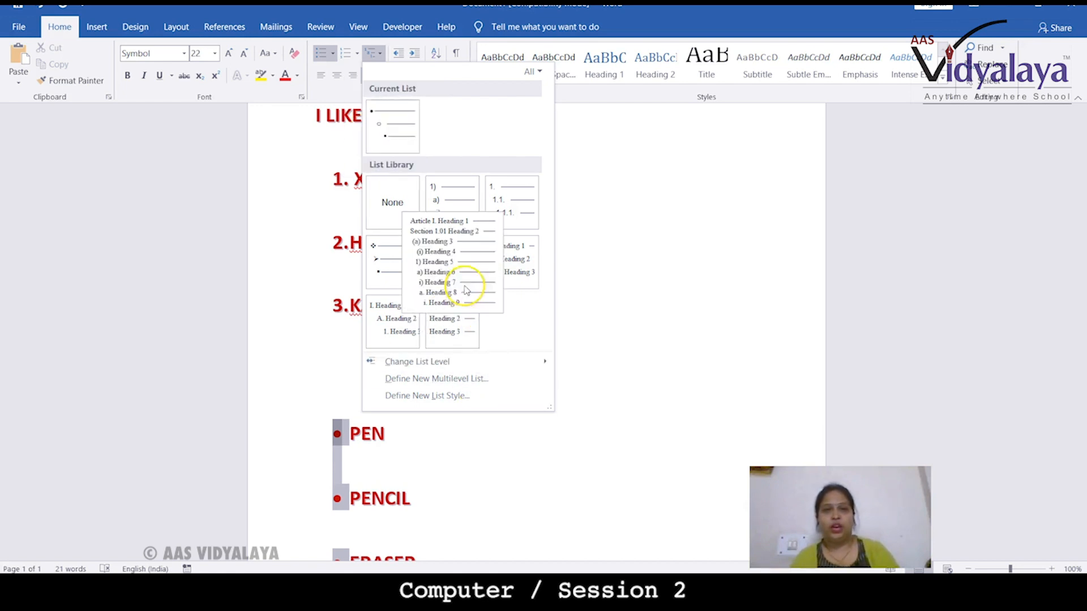
left_click(444, 201)
scroll(451, 301, "down", 2)
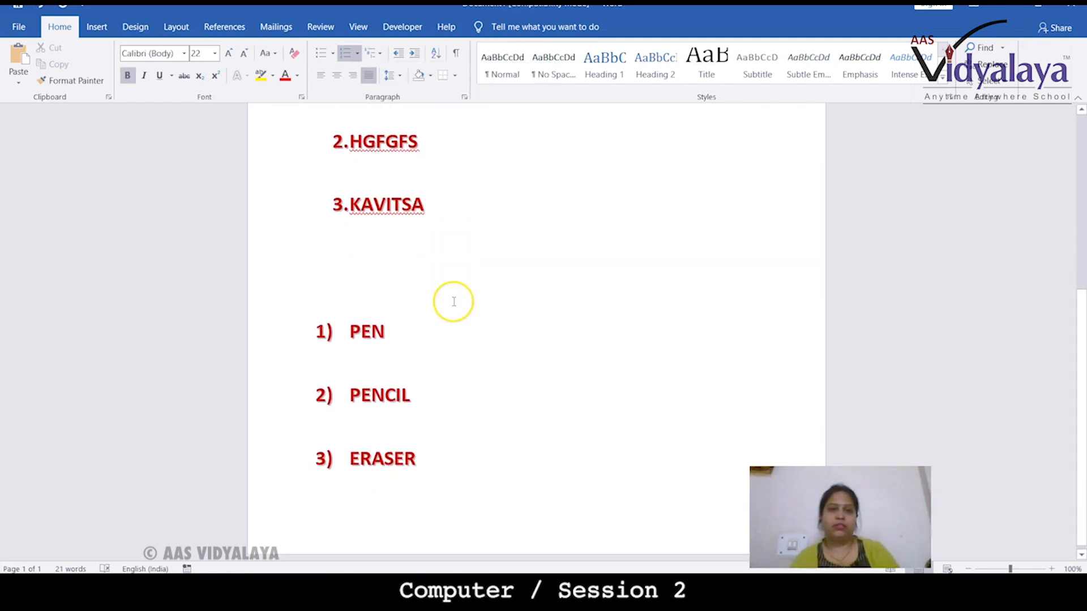
Start a 1) a) i) multilevel list on the blank line below the third numbered item, with the first entry ANSWER THE FOLLOWING
left_click(377, 252)
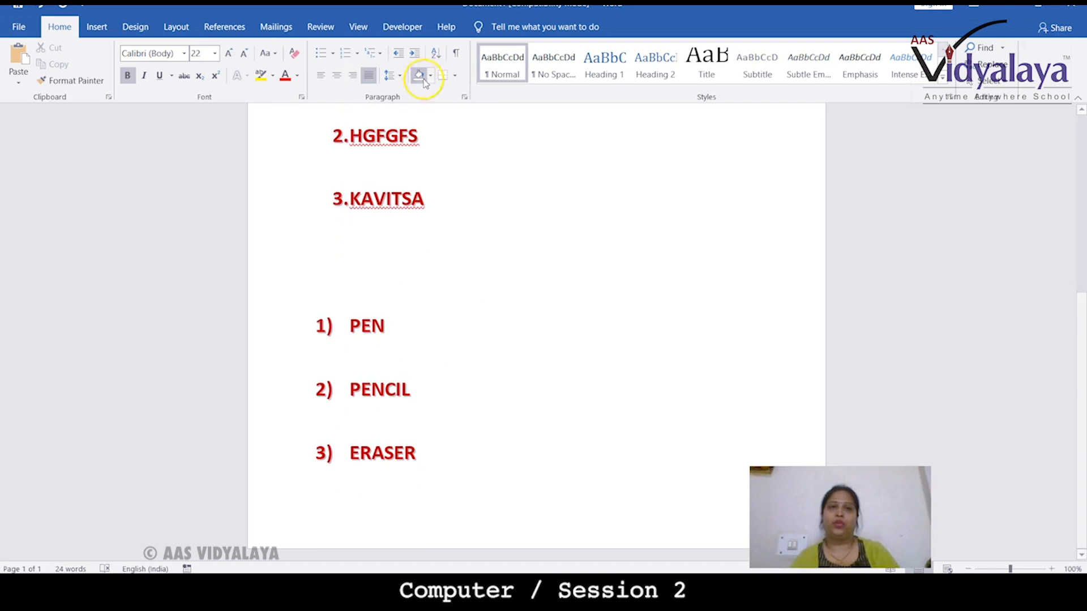
left_click(371, 52)
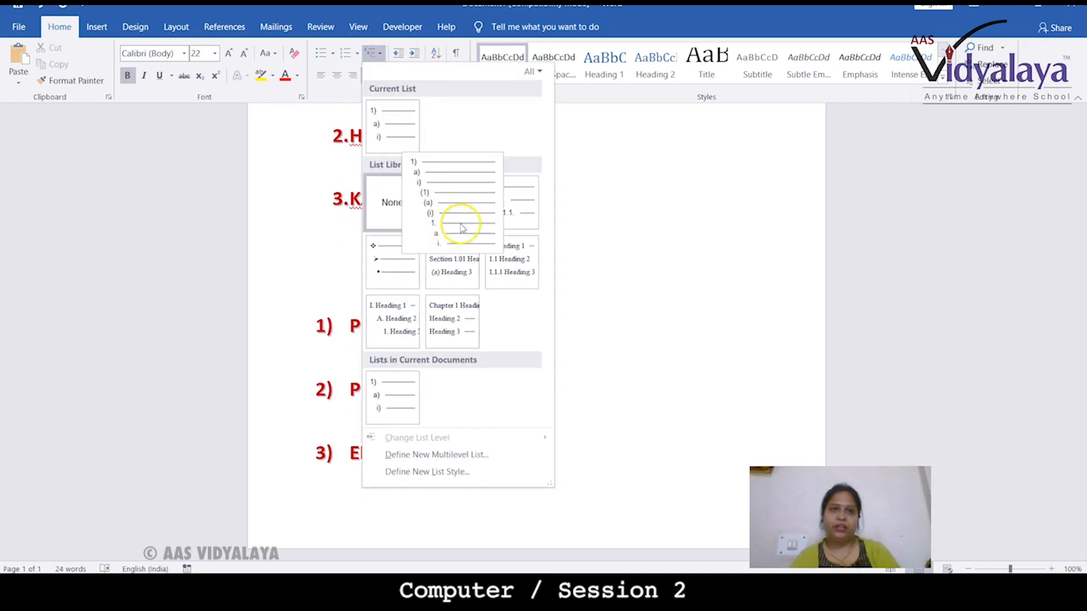
left_click(460, 222)
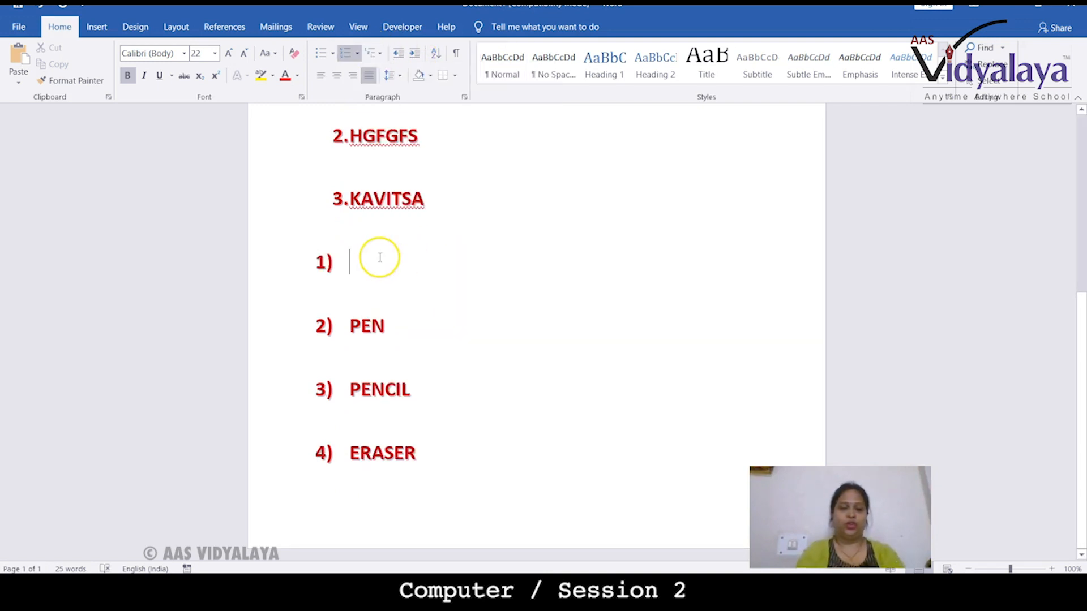
type("ANSWER THE FOLLOWING")
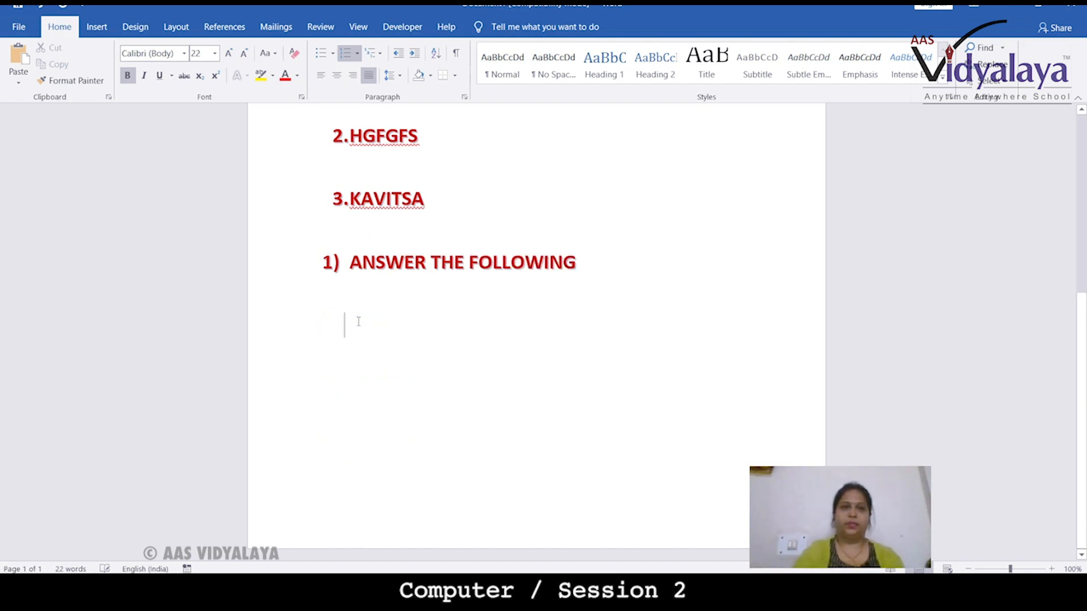
Enter the indented sub-question "A) WHAT IS THE USE OF MS WORD?" under ANSWER THE FOLLOWING
type("A)")
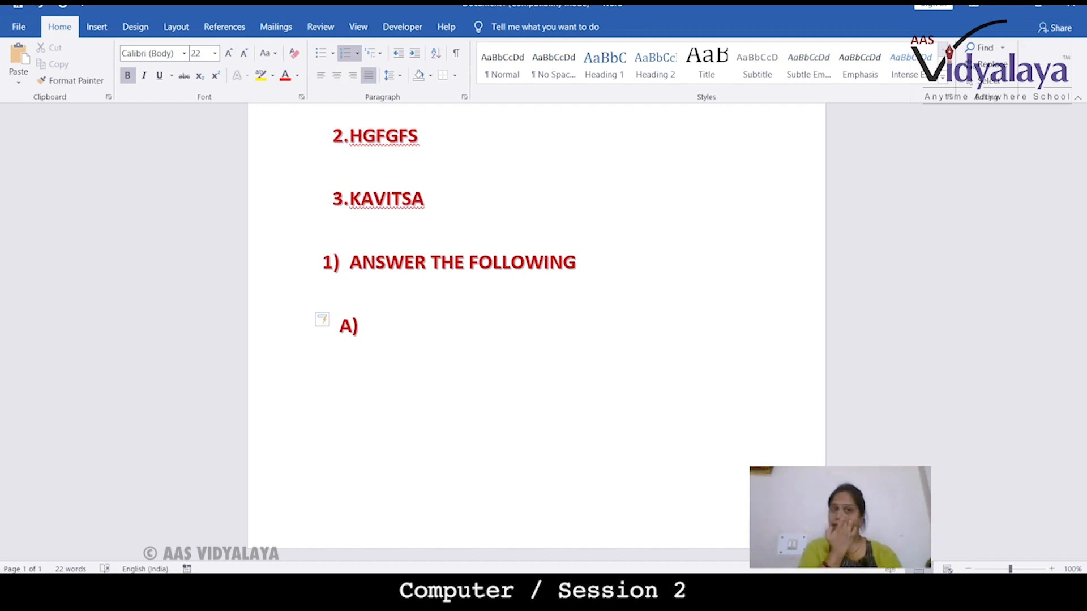
type(" WHAT IS")
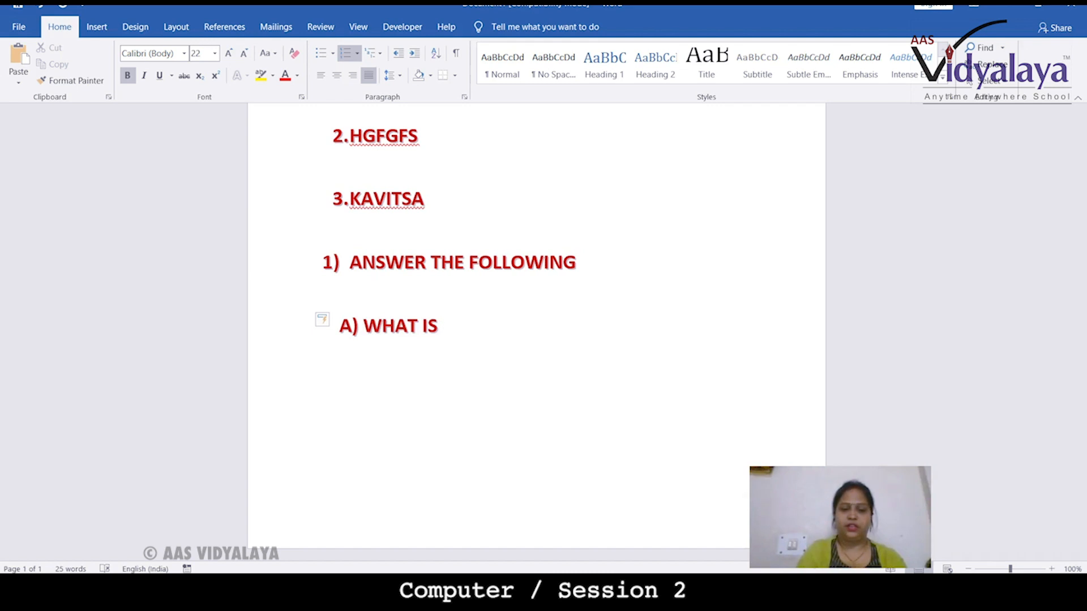
type(" THE USE OF MS WORD?")
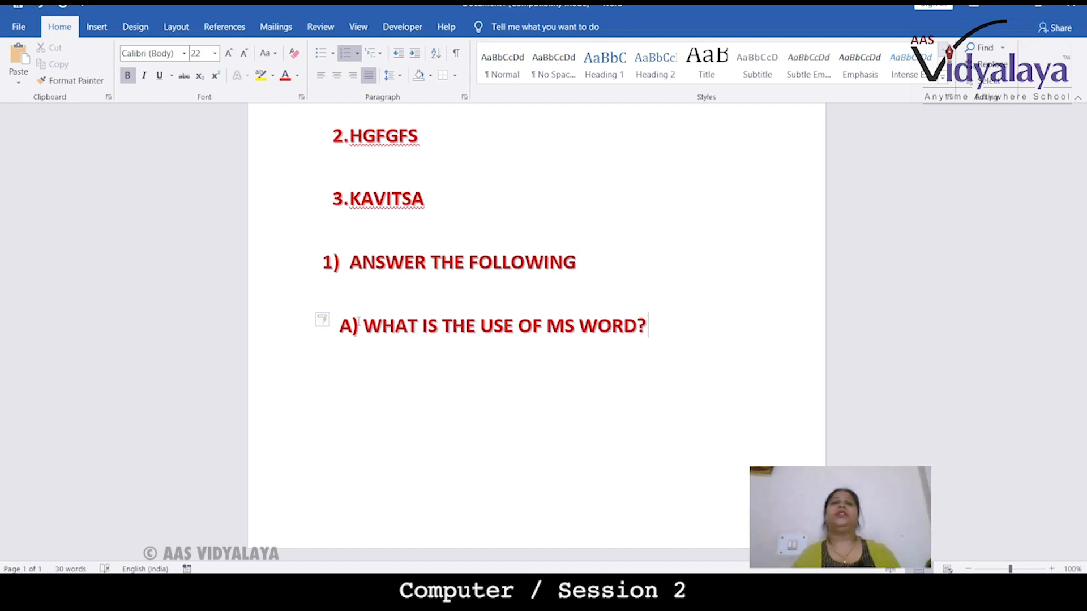
scroll(424, 306, "up", 1)
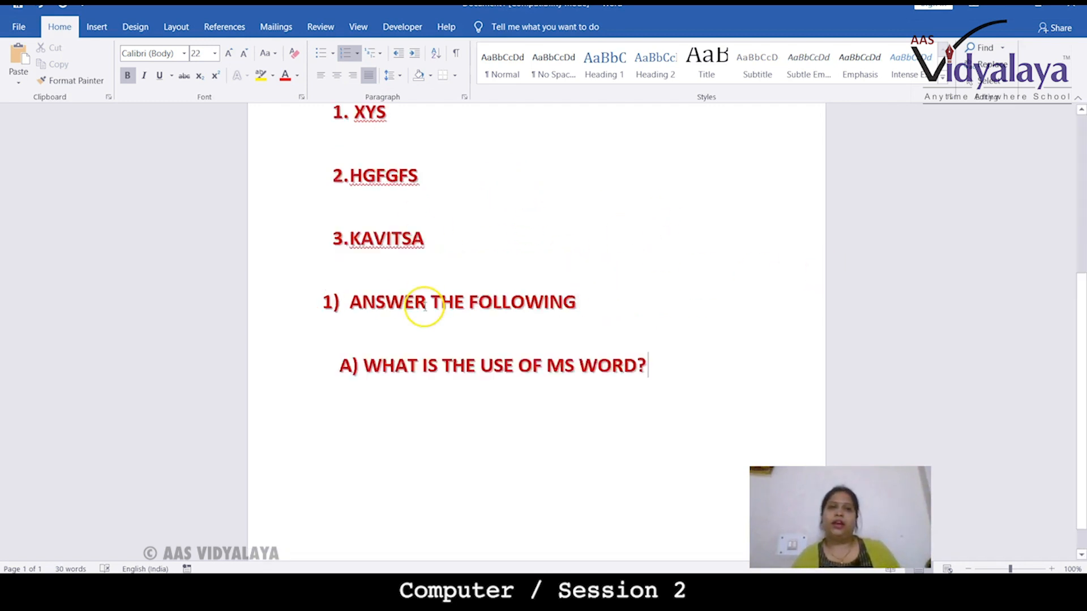
scroll(424, 307, "up", 5)
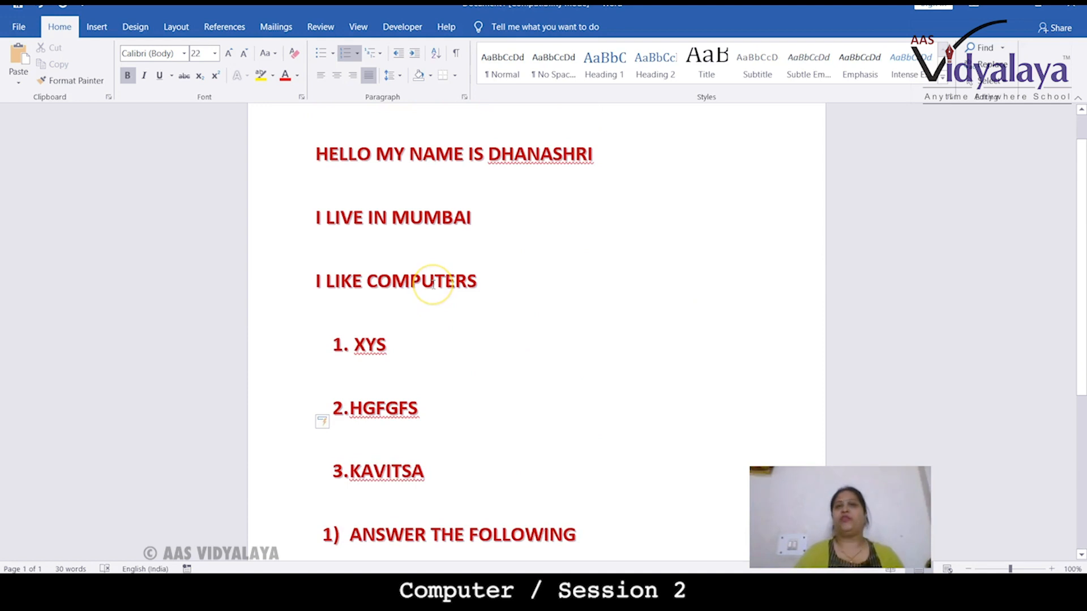